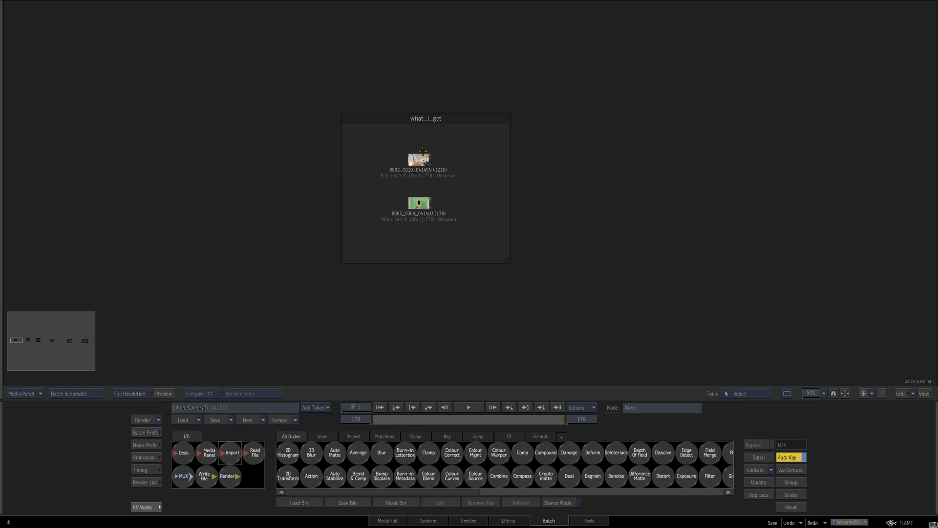
- Scrub through the living-room clip and the green-screen phone clip in the what_I_got group
double_click(418, 159)
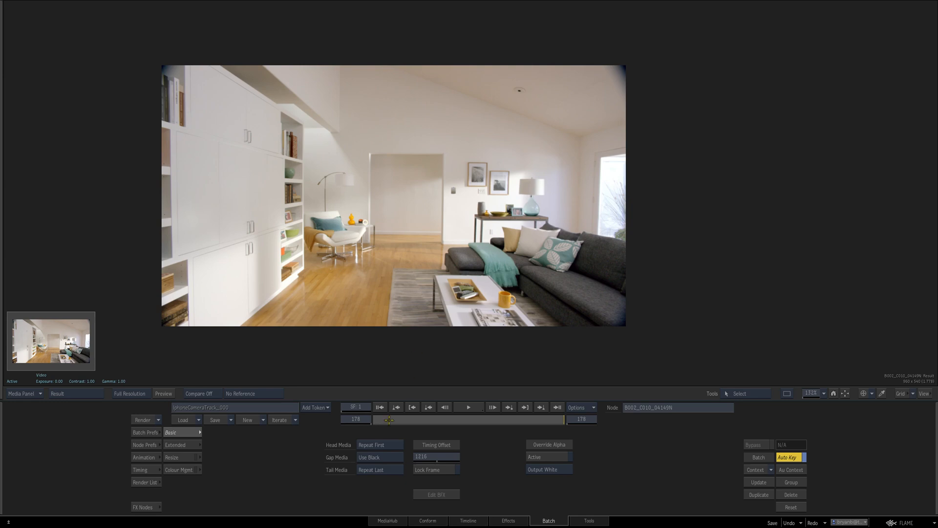
drag(390, 420, 544, 430)
key(Escape)
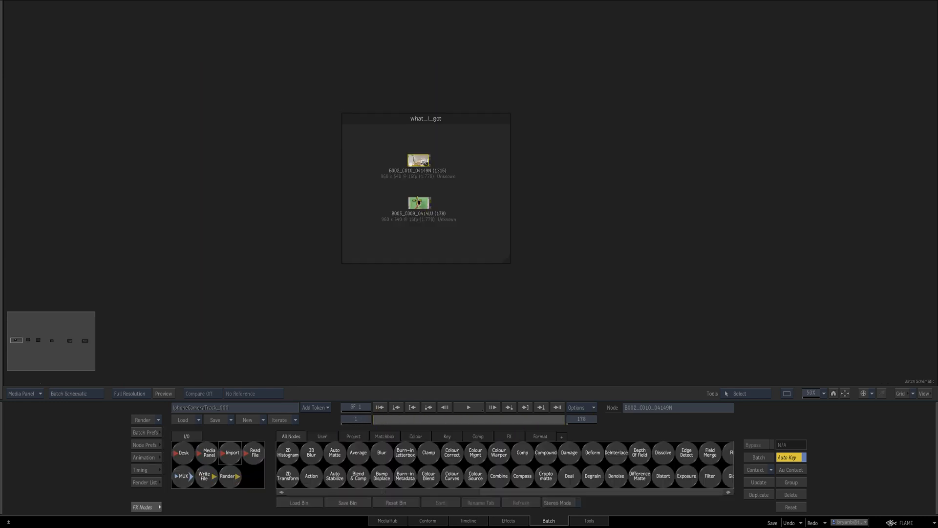
double_click(418, 202)
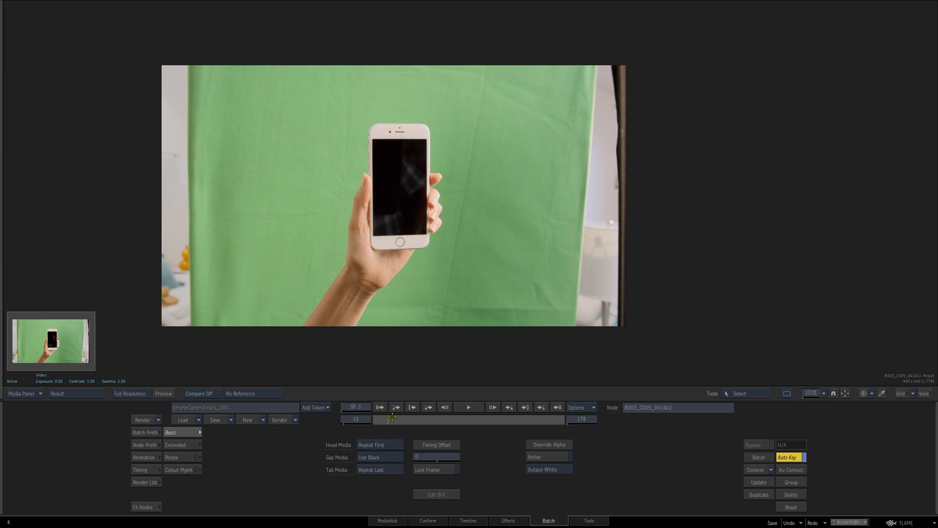
drag(391, 417, 477, 428)
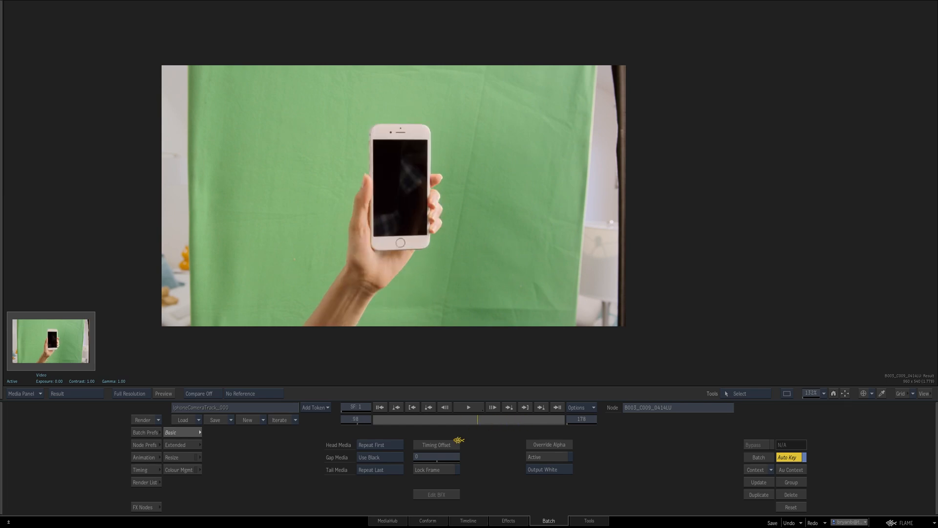
key(Tab)
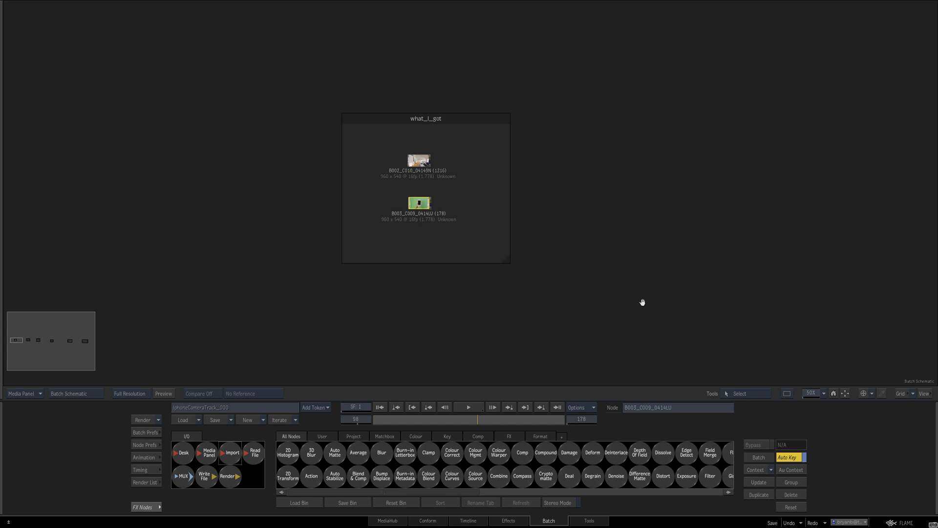
- Open the Action node in the perspective_grid group and scrub from the first frame to examine the grid tracked to the phone
drag(558, 298, 182, 285)
drag(339, 288, 639, 279)
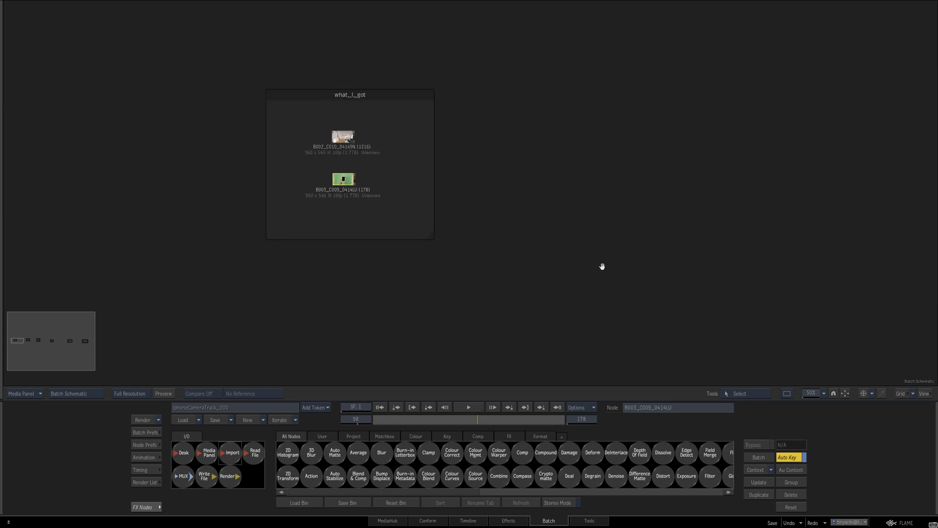
drag(803, 269, 308, 299)
drag(907, 267, 441, 283)
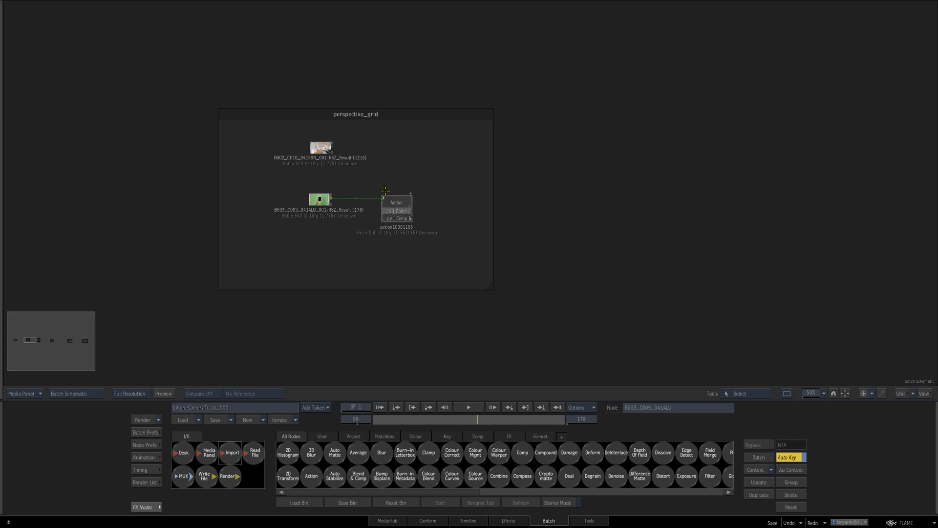
double_click(395, 205)
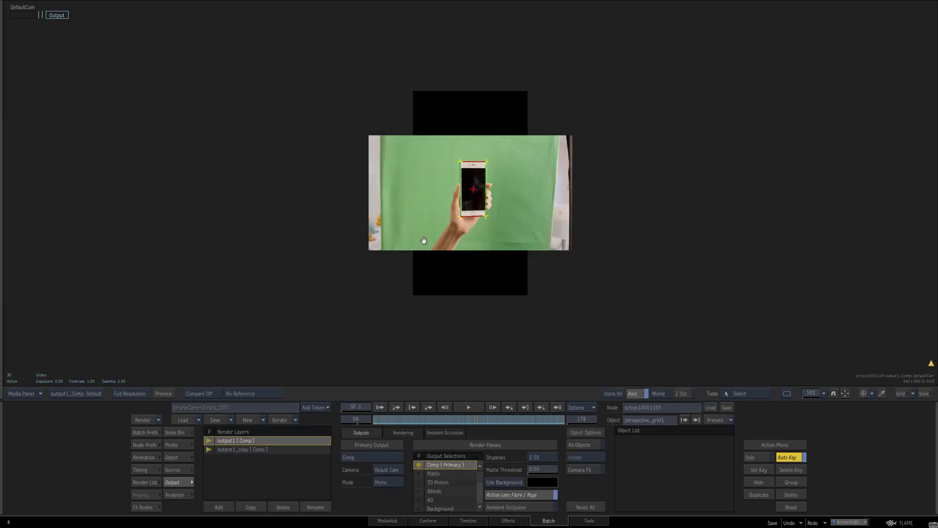
scroll(423, 243, up, 4)
drag(413, 265, 476, 244)
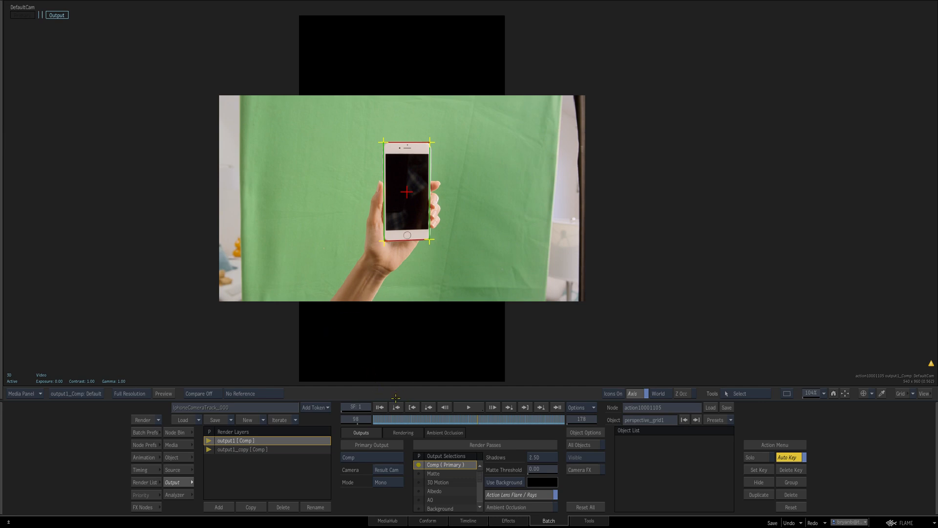
click(380, 407)
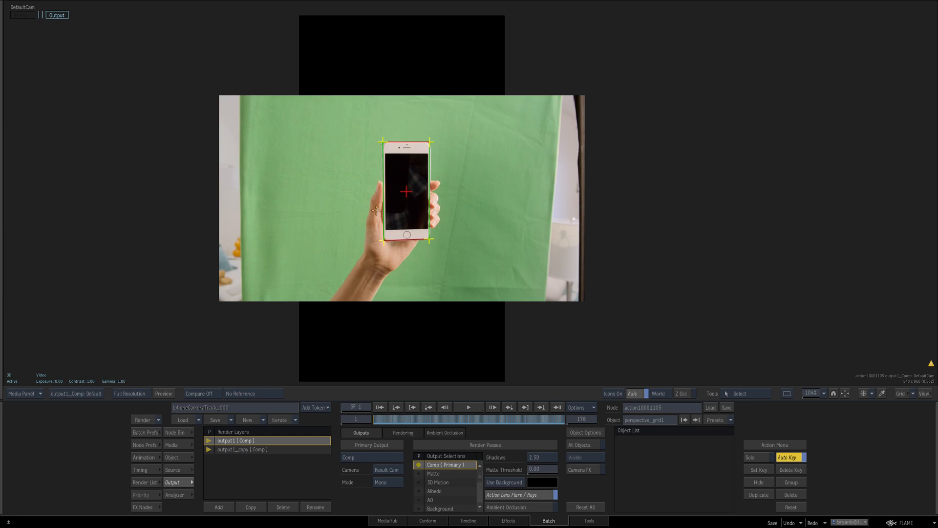
mouse_move(384, 419)
mouse_down()
mouse_move(562, 416)
mouse_move(370, 412)
mouse_up()
- Examine the tracked perspective grid's motion in the front, side and camera views, and return to the batch schematic
key(F5)
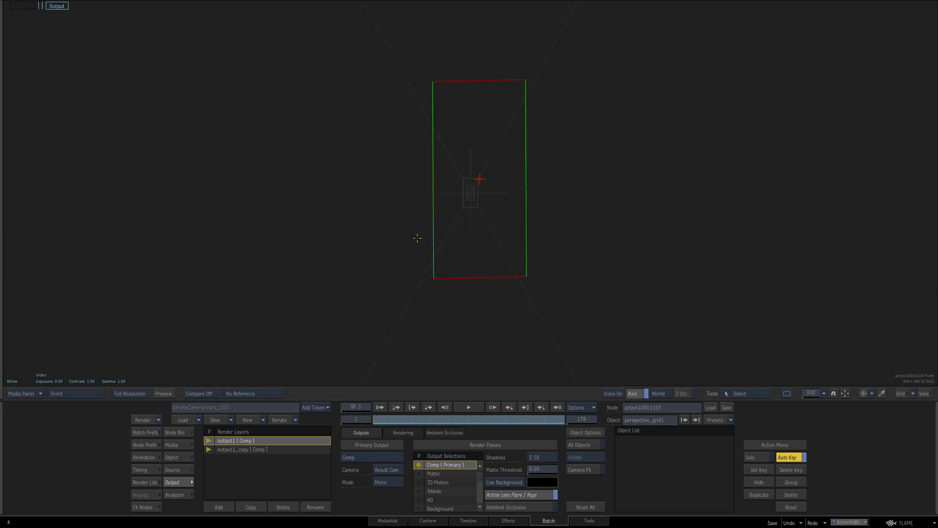
key(F6)
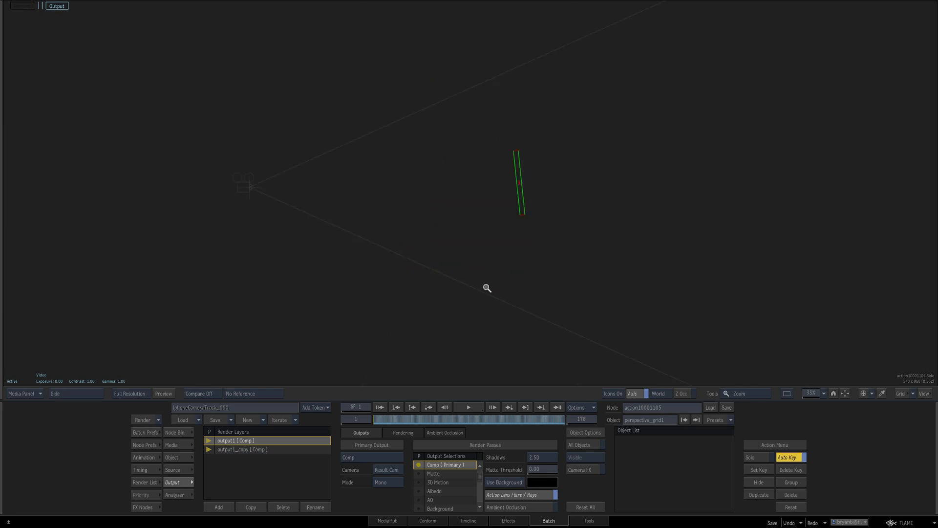
drag(376, 420, 398, 423)
drag(377, 423, 401, 427)
key(F4)
mouse_move(379, 417)
mouse_down()
mouse_move(549, 420)
mouse_move(374, 421)
mouse_up()
key(Escape)
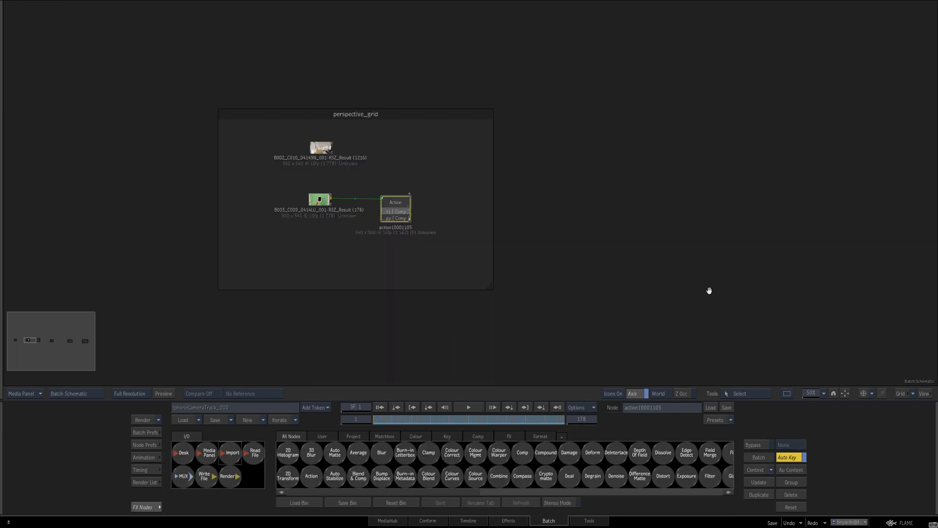
- Open the Action node in the next group and reposition its Perspective Grid node in the schematic
drag(708, 290, 267, 273)
drag(645, 285, 355, 275)
double_click(420, 202)
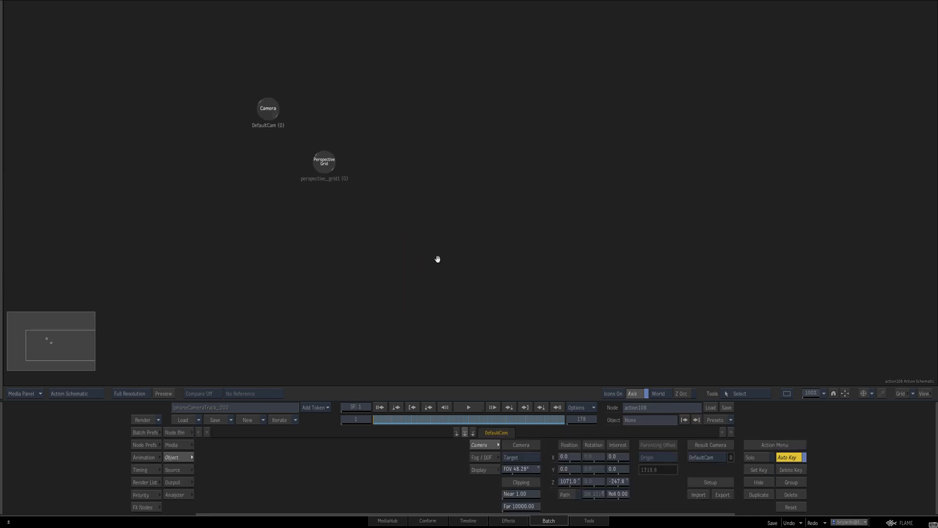
drag(327, 162, 354, 148)
click(458, 156)
- Add a Camera object parented beneath the Perspective Grid node and check its motion in the side view
right_click(445, 180)
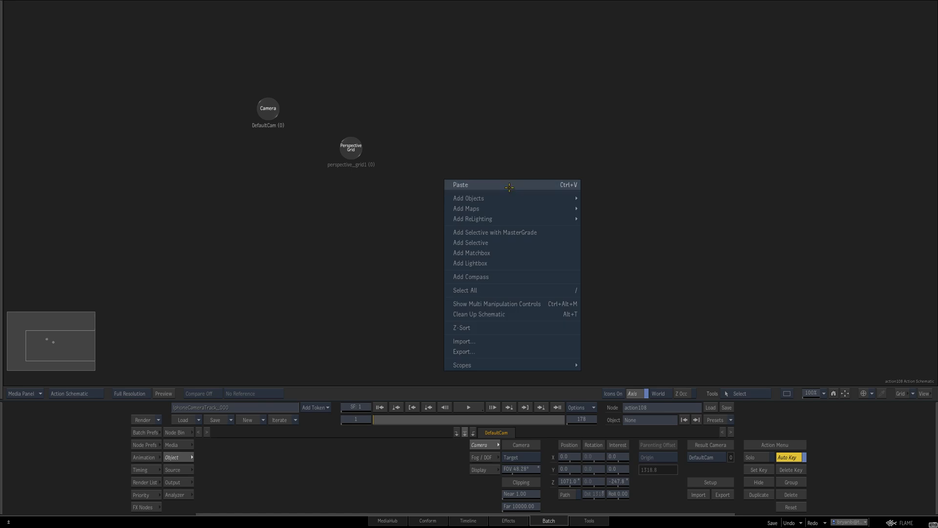
mouse_move(565, 197)
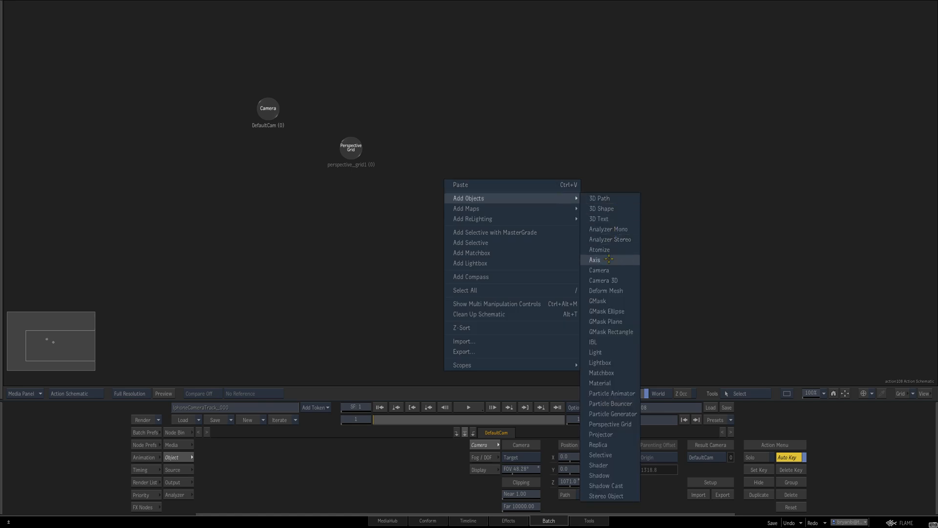
click(599, 270)
drag(440, 175, 348, 198)
key(Tab)
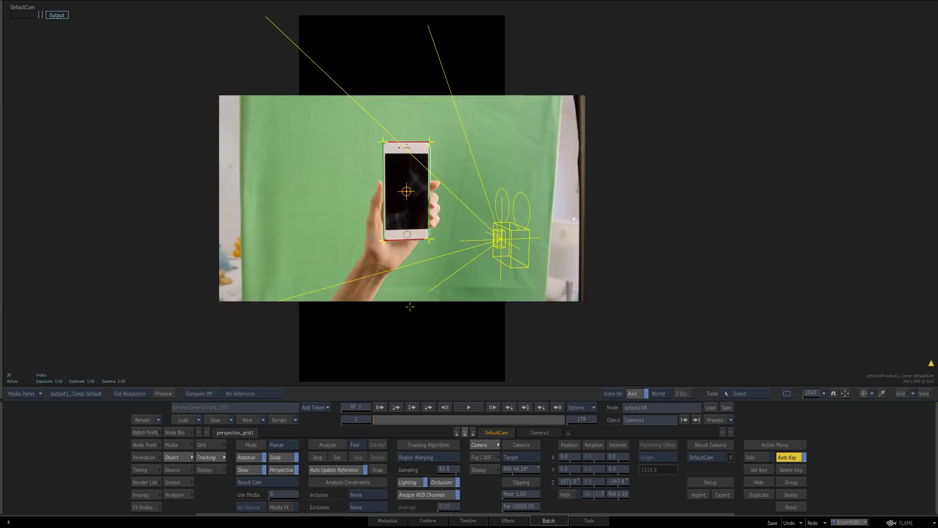
key(F6)
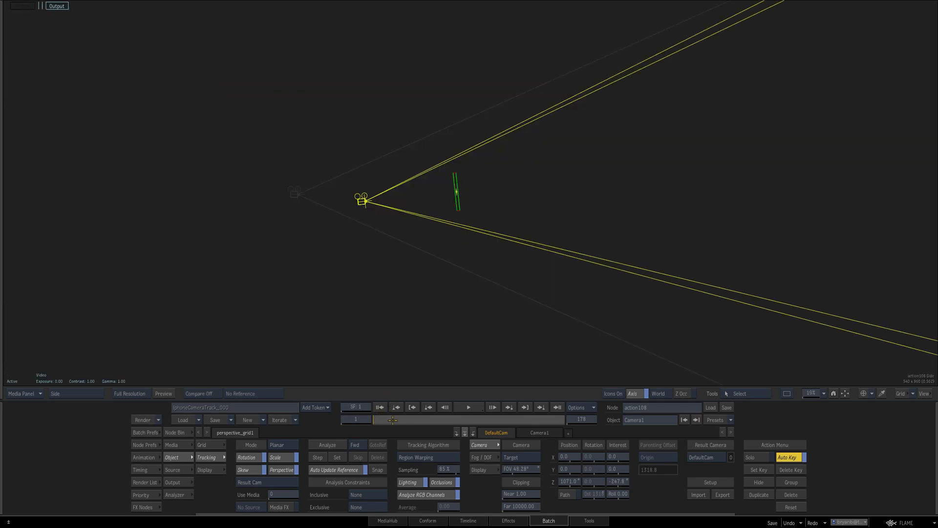
drag(392, 419, 370, 430)
key(F8)
- Try to set the default camera's Z position to 0
drag(351, 196, 351, 197)
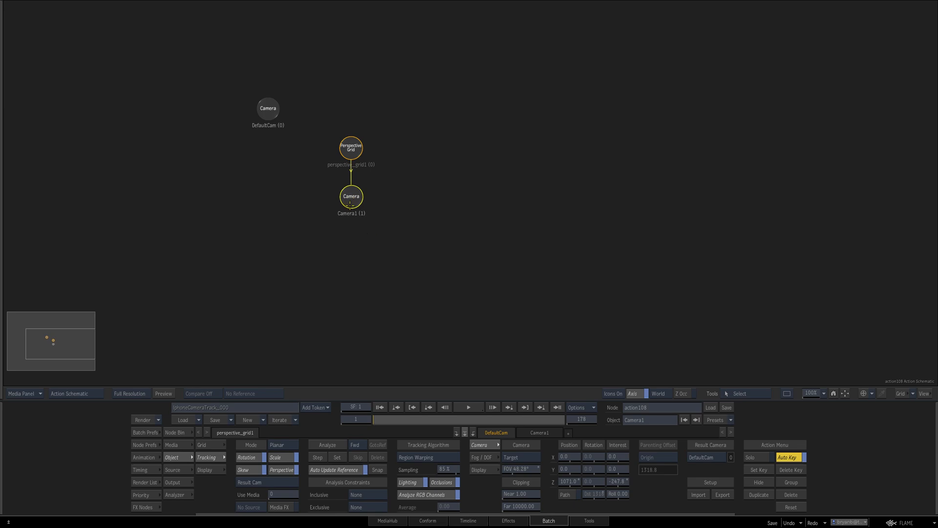
key(F8)
click(590, 482)
text(0)
key(Return)
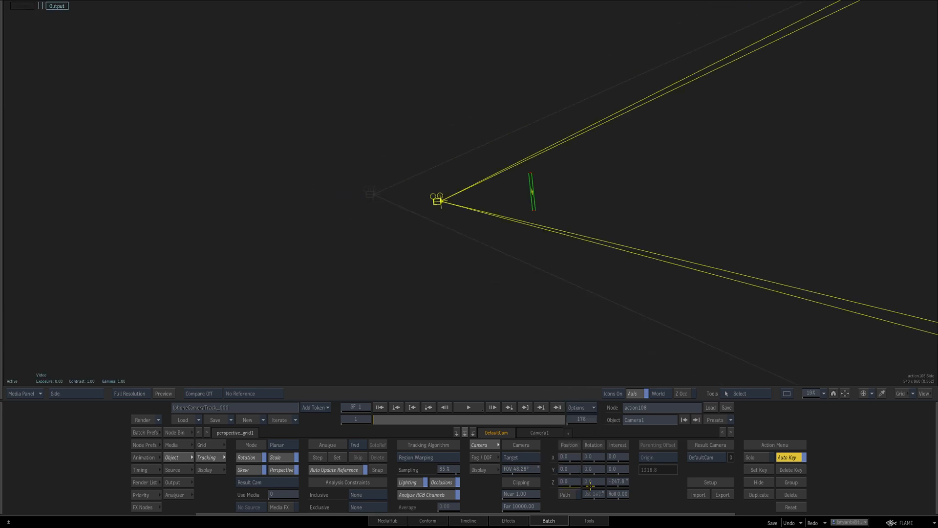
key(F8)
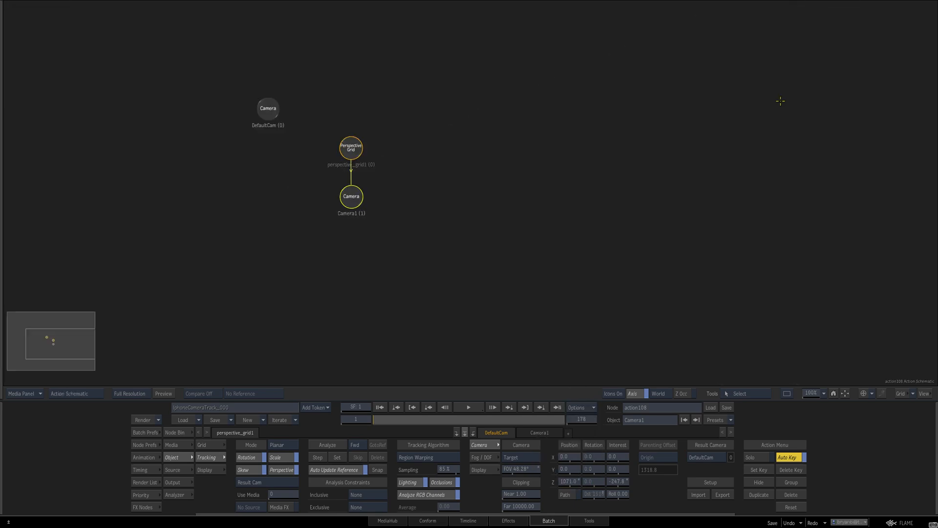
- Set Camera1's Z position to 0 and scrub to check how it moves with the perspective grid
click(350, 195)
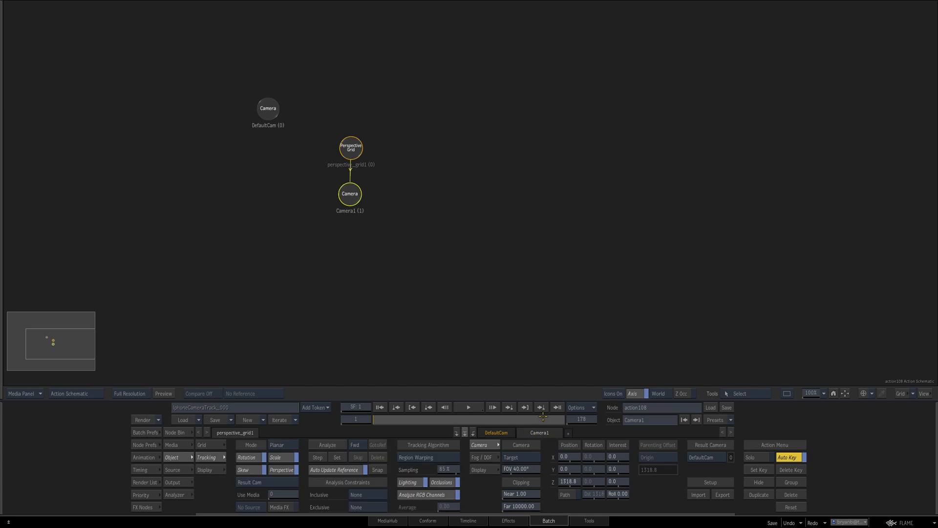
key(F8)
click(588, 482)
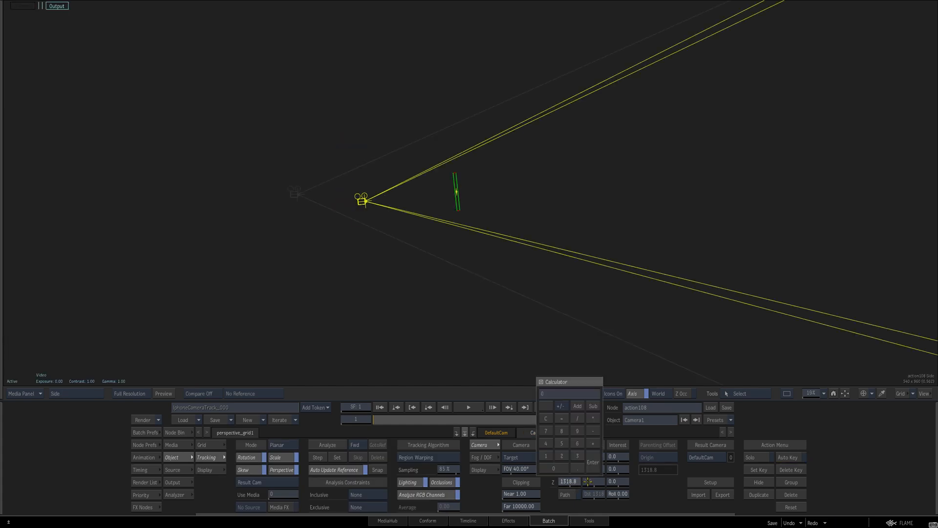
key(Return)
drag(374, 420, 399, 421)
drag(812, 394, 835, 393)
drag(400, 420, 356, 433)
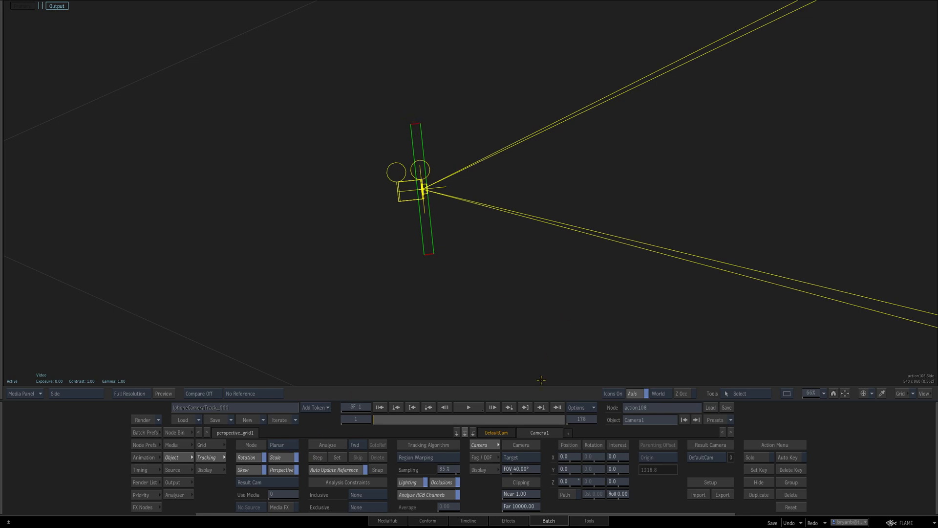
- Try raising Camera1 above the grid's centre by setting its Y position and Y interest to 200
drag(572, 470, 635, 472)
key(ctrl+z)
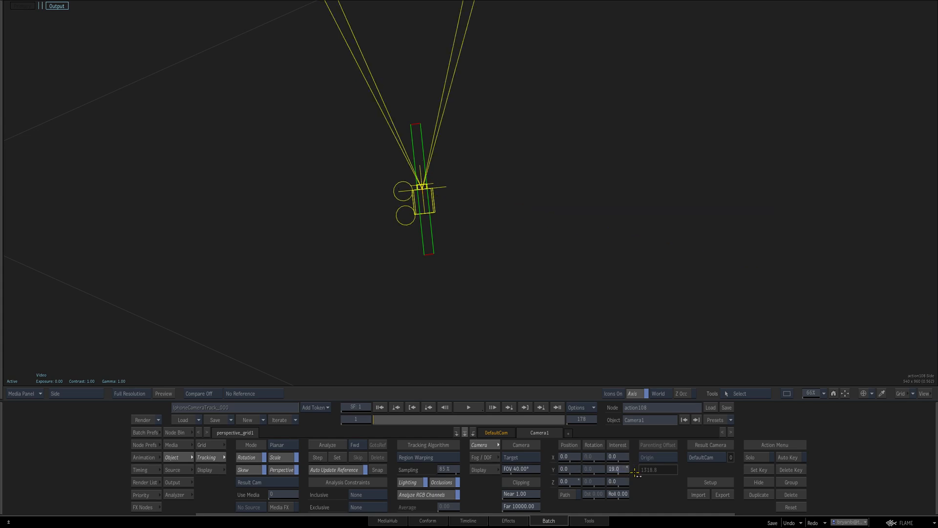
drag(578, 472, 669, 481)
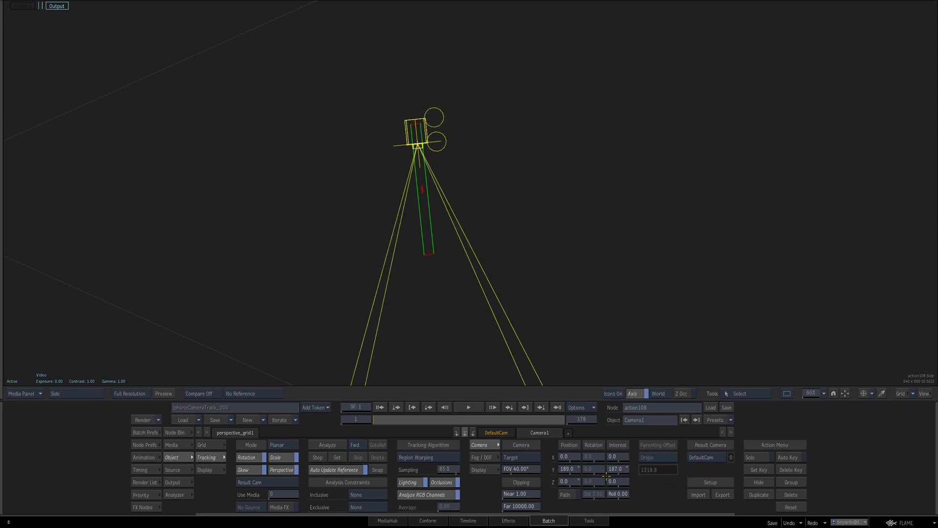
click(572, 471)
text(200)
key(Return)
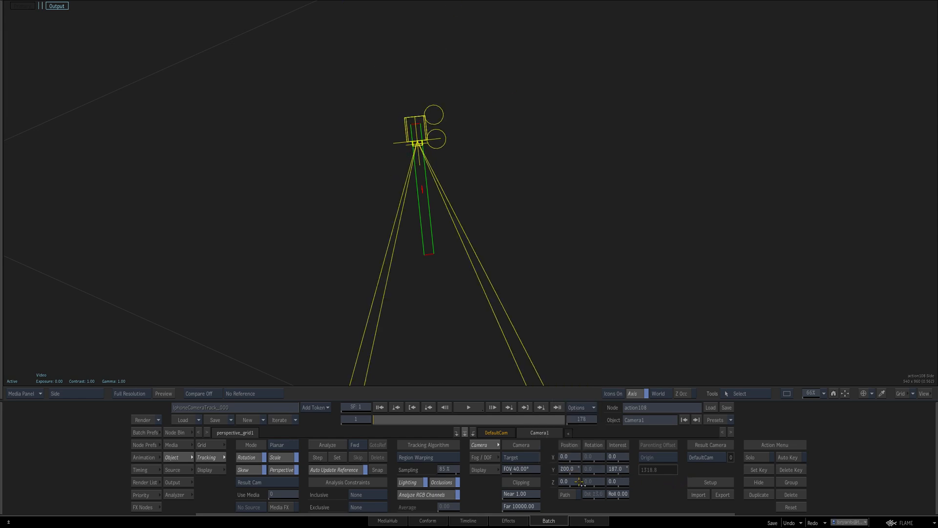
click(624, 482)
text(200)
key(Return)
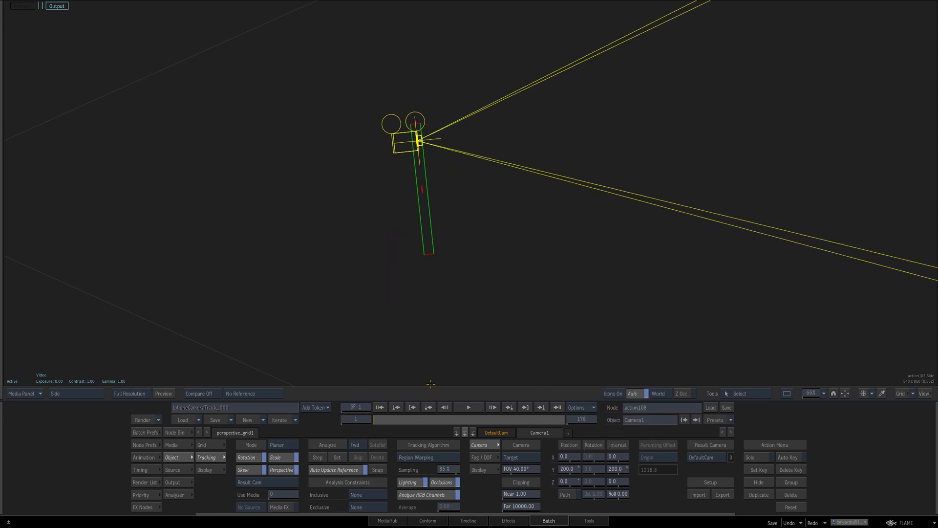
- Reset Camera1's Y position and Y interest to 0, checking its placement in the top and front views
key(shift+F2)
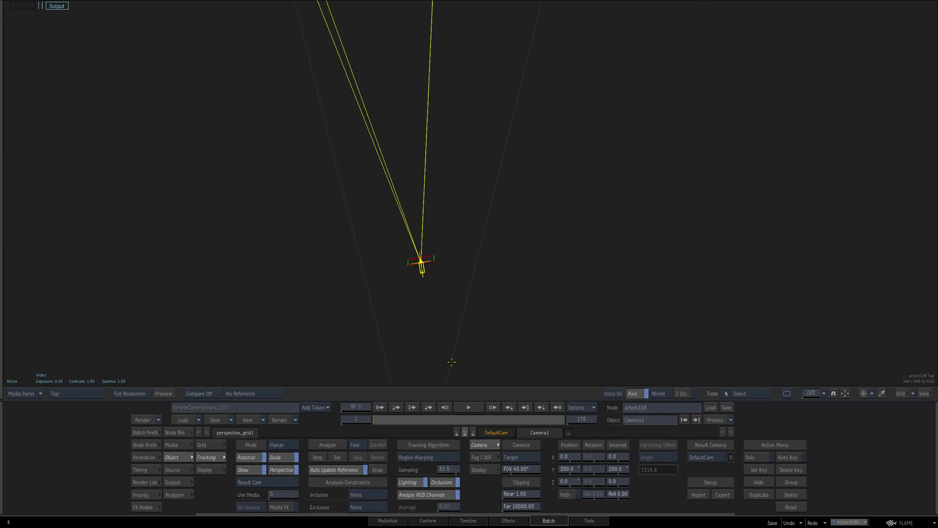
key(shift+F3)
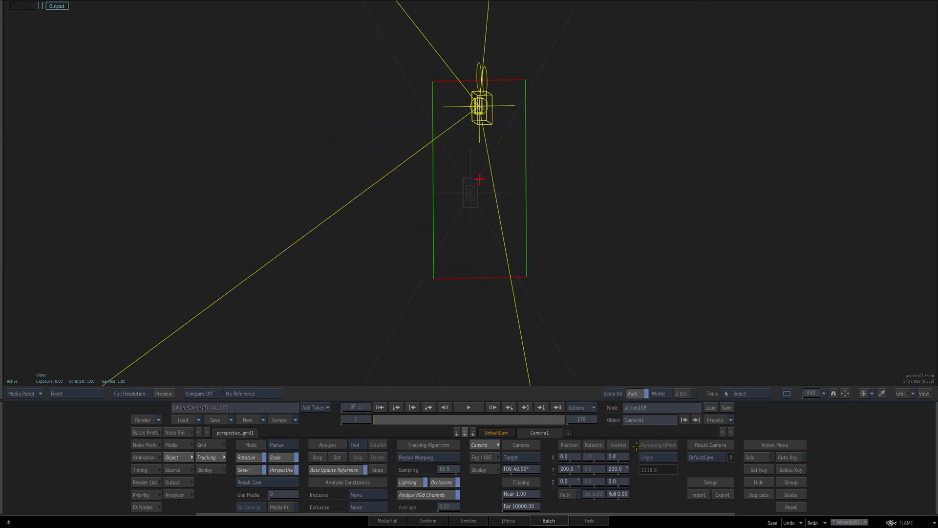
ctrl+click(570, 469)
ctrl+click(619, 470)
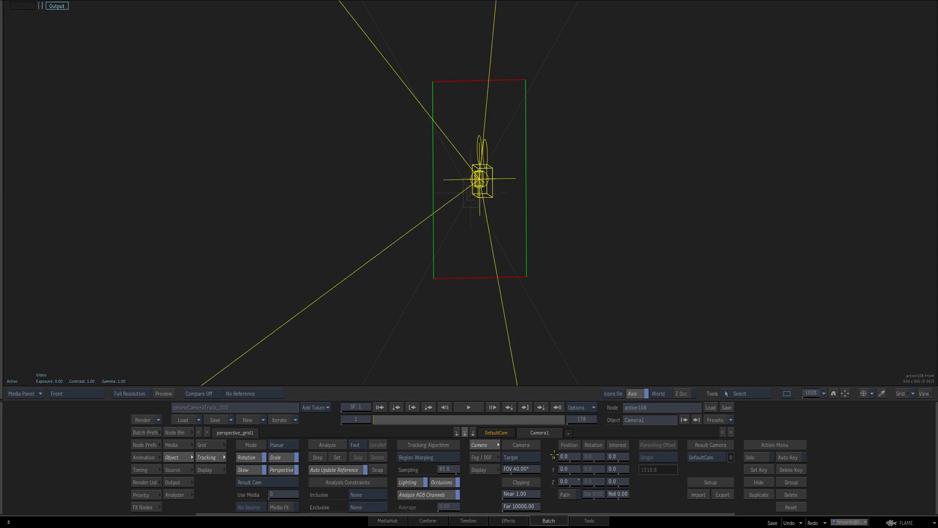
drag(383, 420, 344, 423)
- Set Camera1 as the result camera and return to the Action schematic
key(Escape)
drag(418, 228, 448, 238)
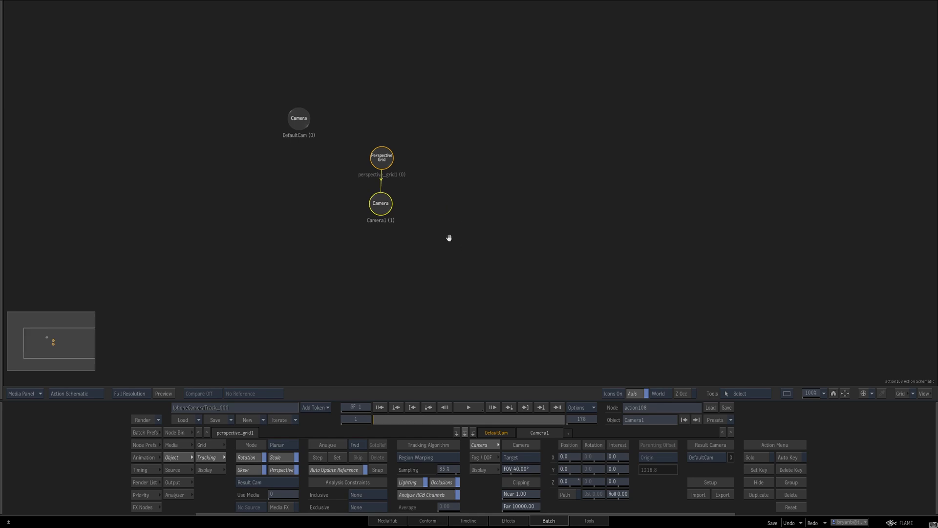
drag(380, 202, 386, 202)
key(Escape)
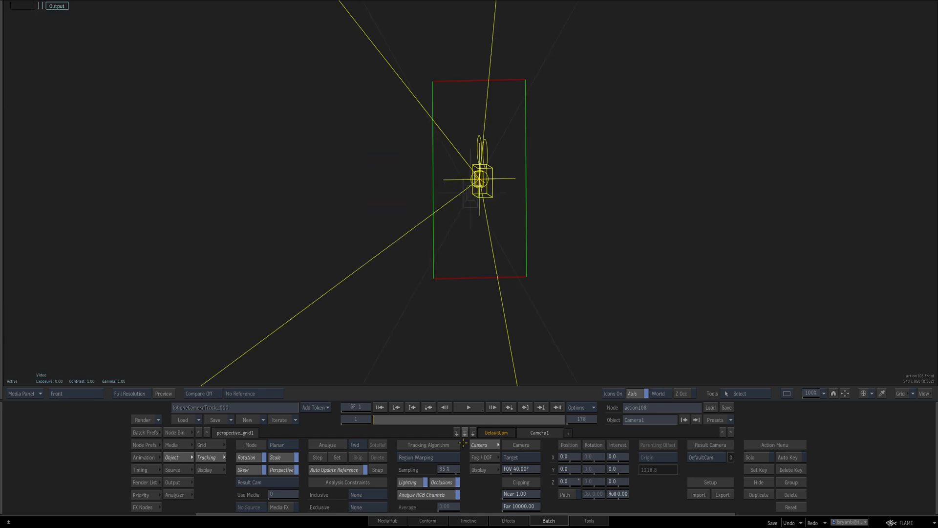
click(710, 457)
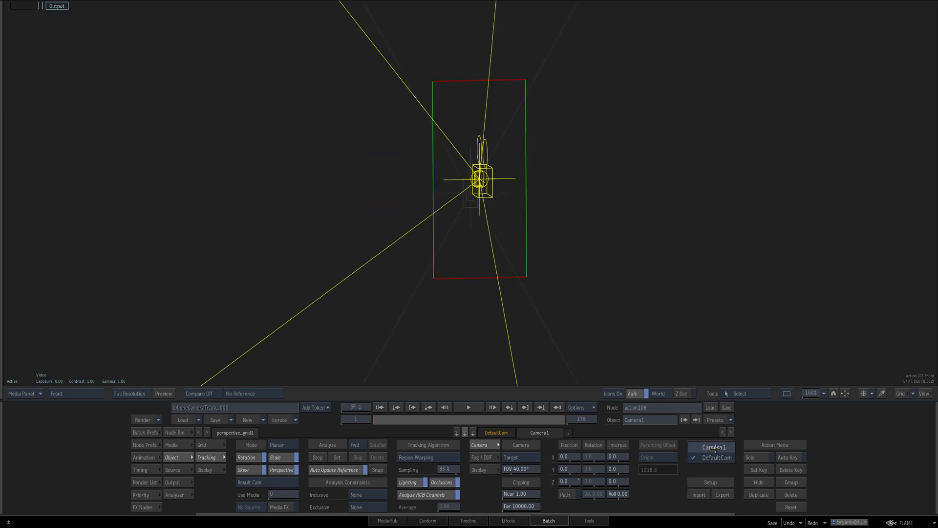
click(710, 446)
key(Escape)
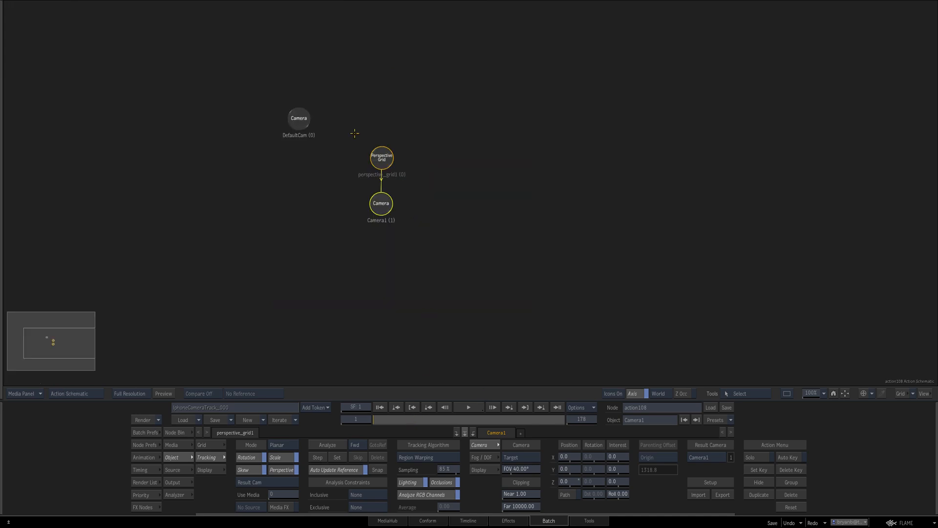
- Compare the DefaultCam and Camera1 settings and look at the phone shot through Camera1
click(296, 128)
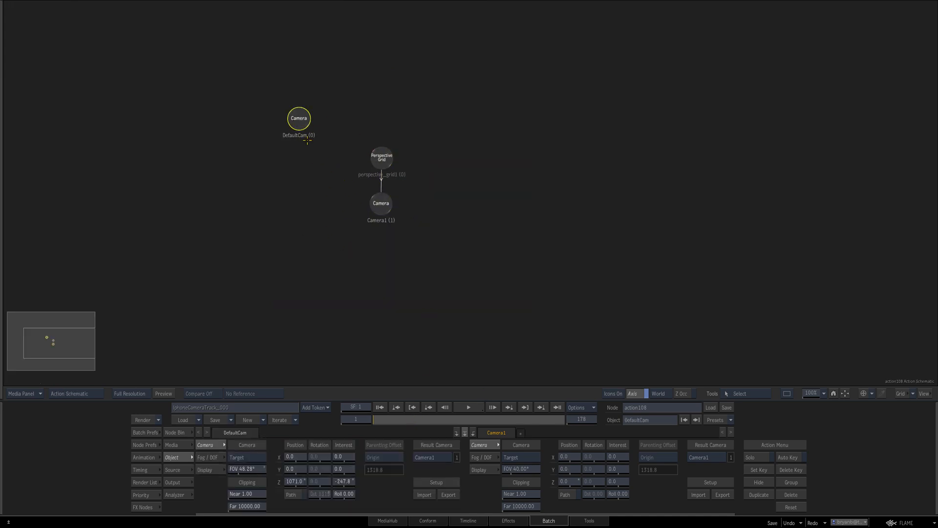
click(296, 120)
click(376, 205)
key(F4)
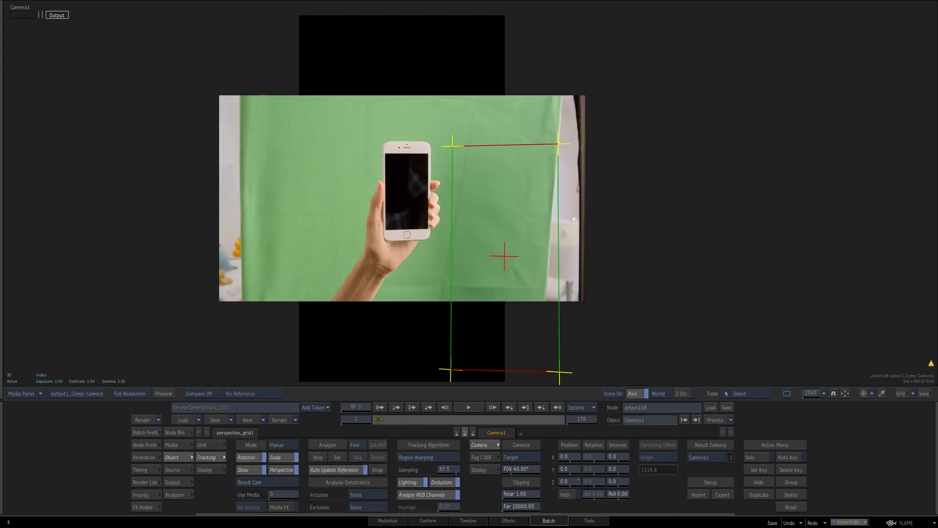
mouse_move(378, 419)
mouse_down()
mouse_move(393, 420)
mouse_move(374, 419)
mouse_up()
key(Escape)
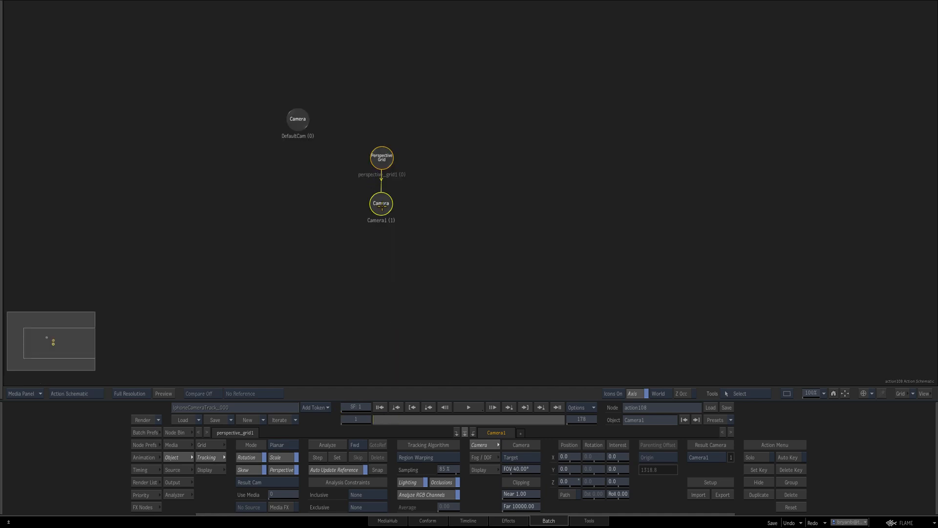
key(F4)
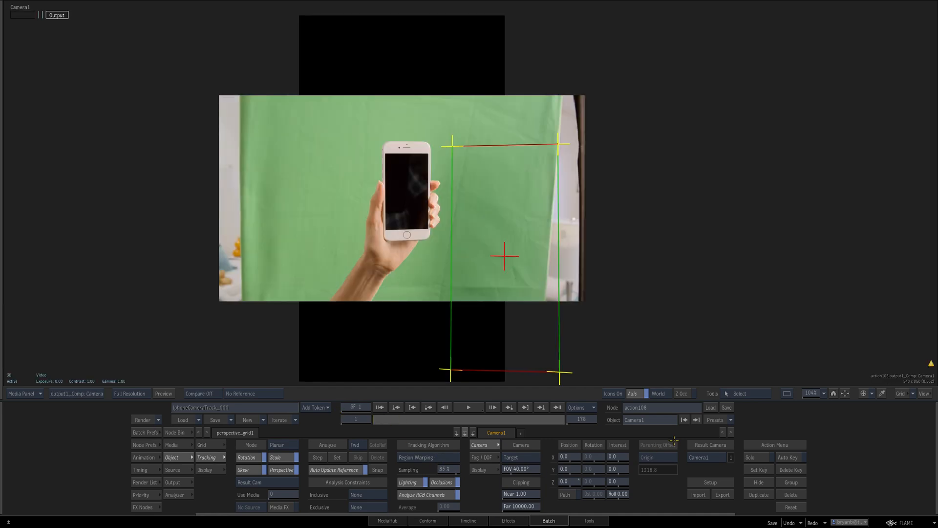
- Scrub the timeline to examine how Camera1 moves in the result view and the side view
drag(379, 419, 462, 421)
key(F6)
drag(711, 340, 350, 328)
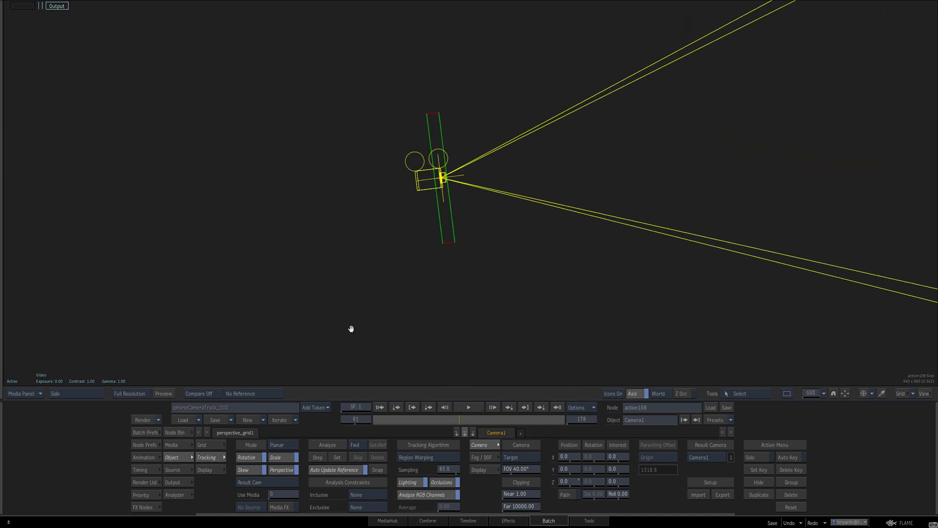
drag(455, 420, 367, 419)
- Return to the Batch schematic and open the action117 node in the add_sphere_and_texture group
key(Escape)
drag(686, 281, 267, 229)
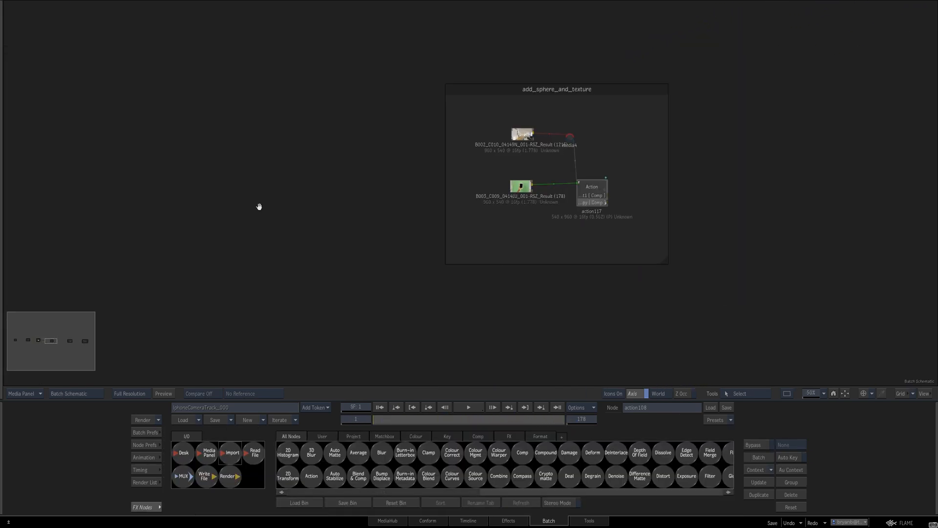
click(432, 200)
double_click(432, 201)
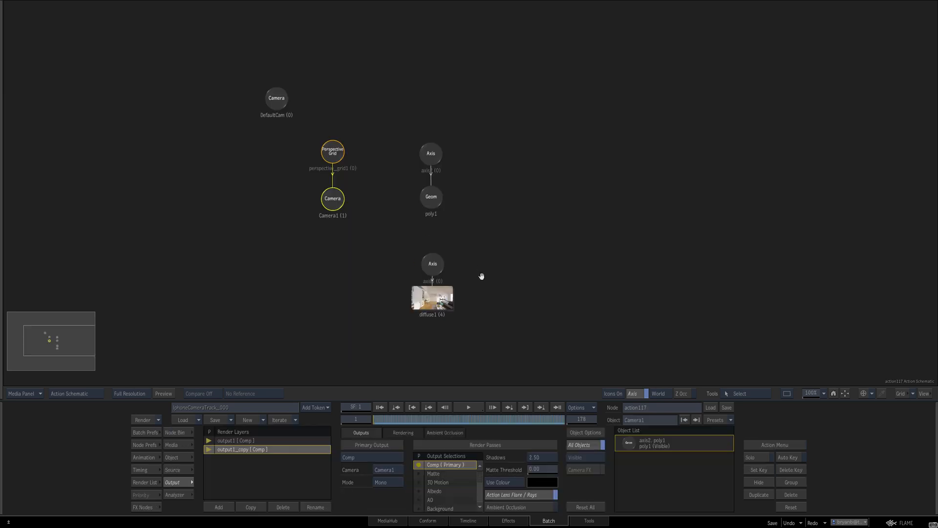
- Examine poly1 and Camera1 in the schematic and how the output1 and output1_copy render layers are set up
click(409, 186)
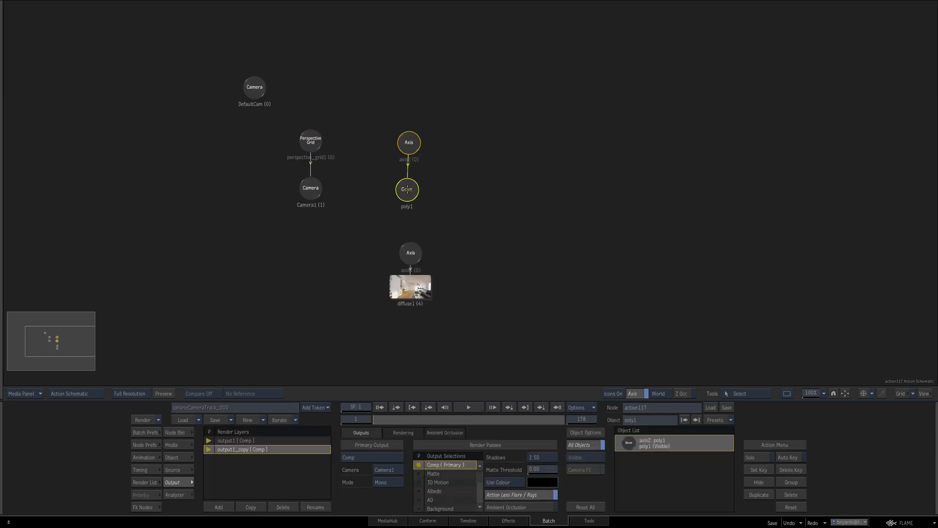
key(F4)
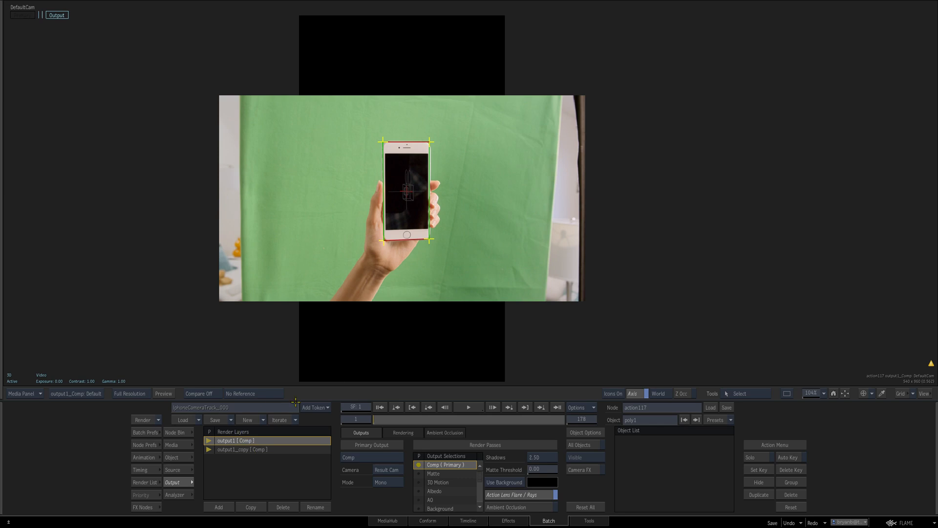
key(F8)
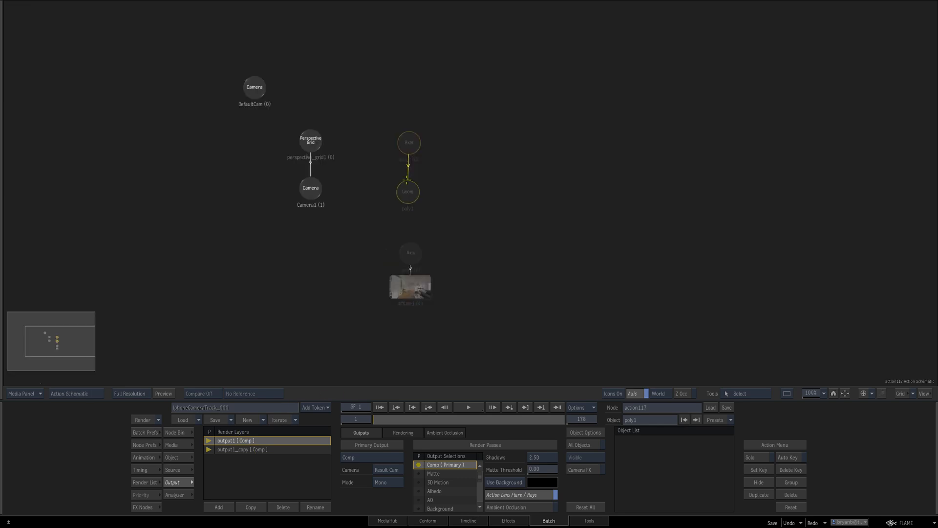
click(261, 450)
drag(411, 189, 409, 191)
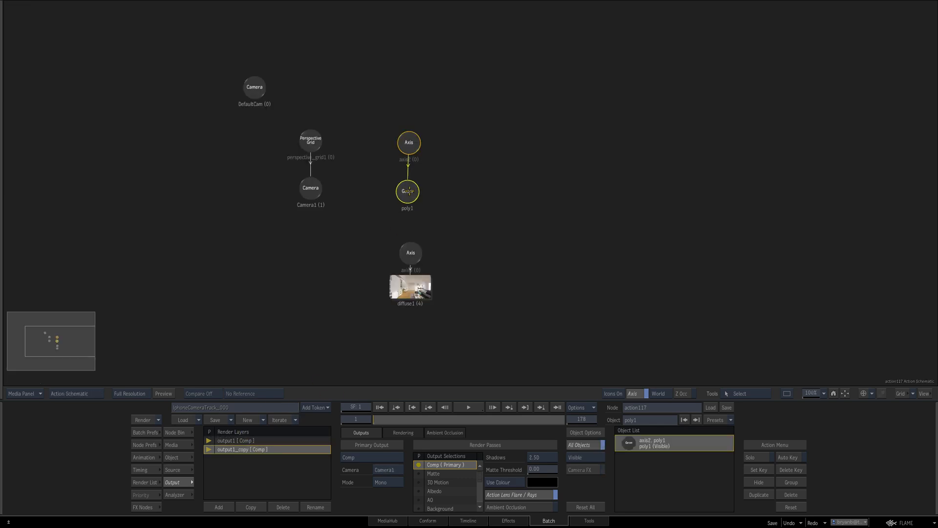
drag(311, 188, 310, 190)
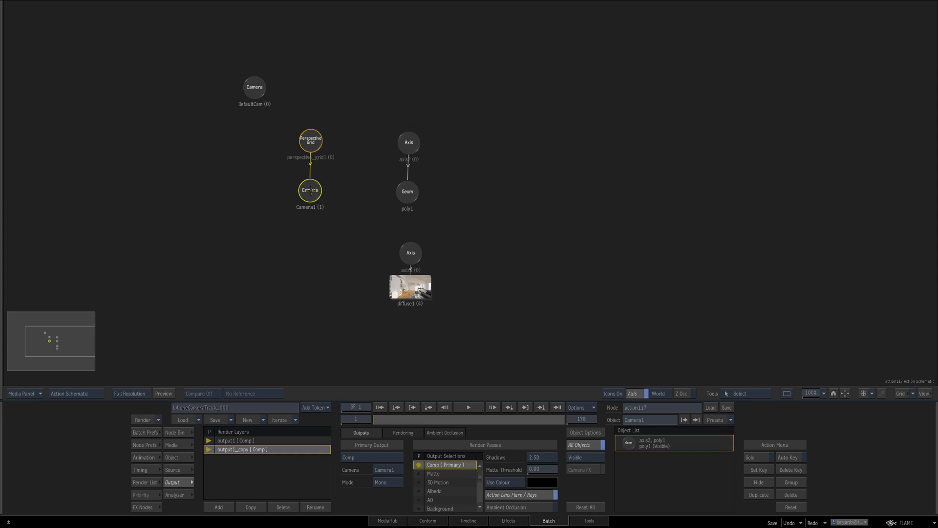
click(396, 188)
click(252, 441)
click(252, 449)
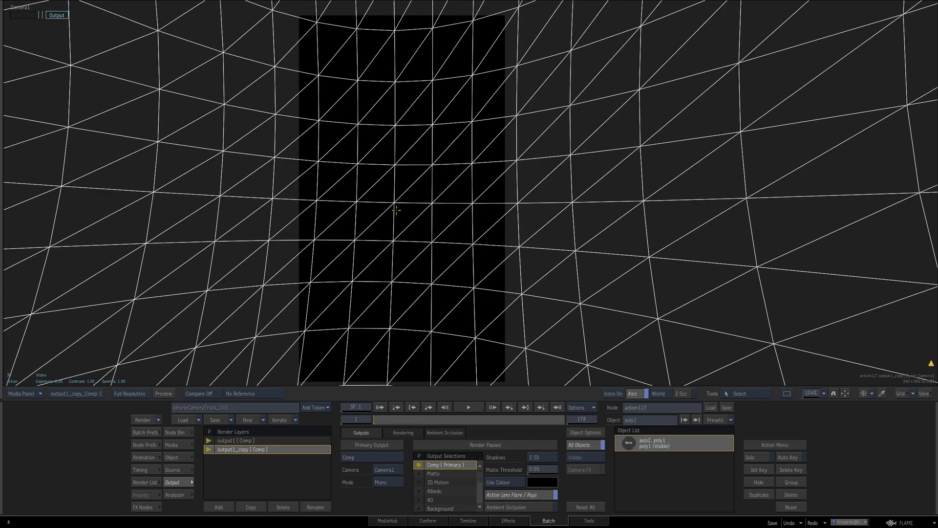
- Examine the wireframe sphere around the tracked camera in the side view and through Camera1 while scrubbing
key(F5)
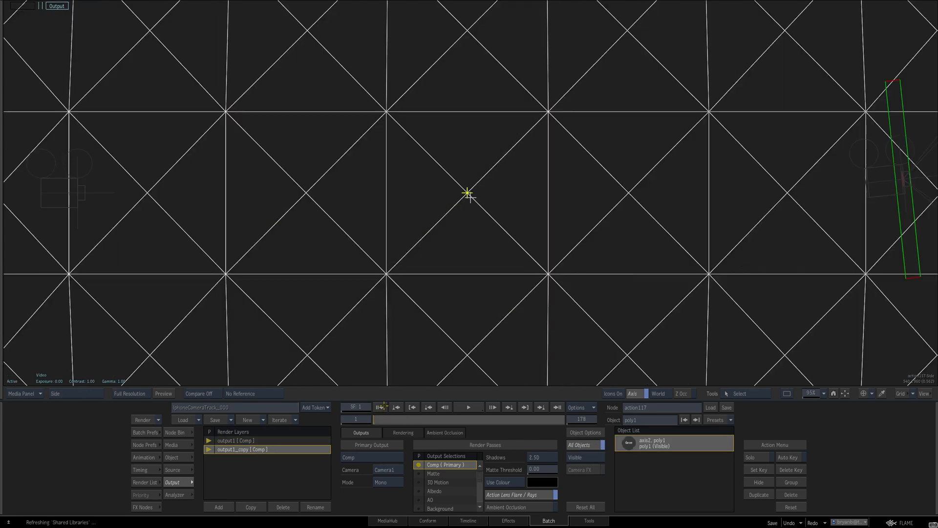
drag(473, 337, 146, 319)
drag(517, 194, 768, 285)
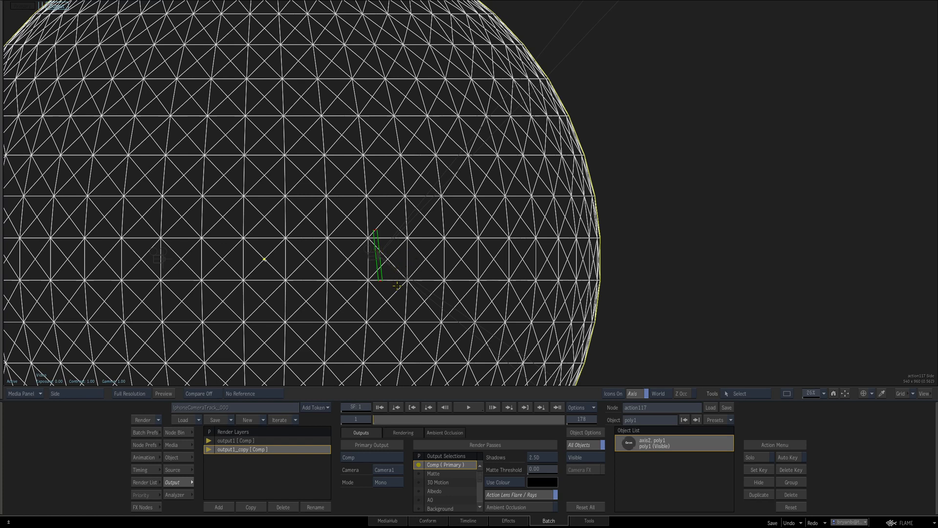
key(F4)
drag(385, 420, 363, 389)
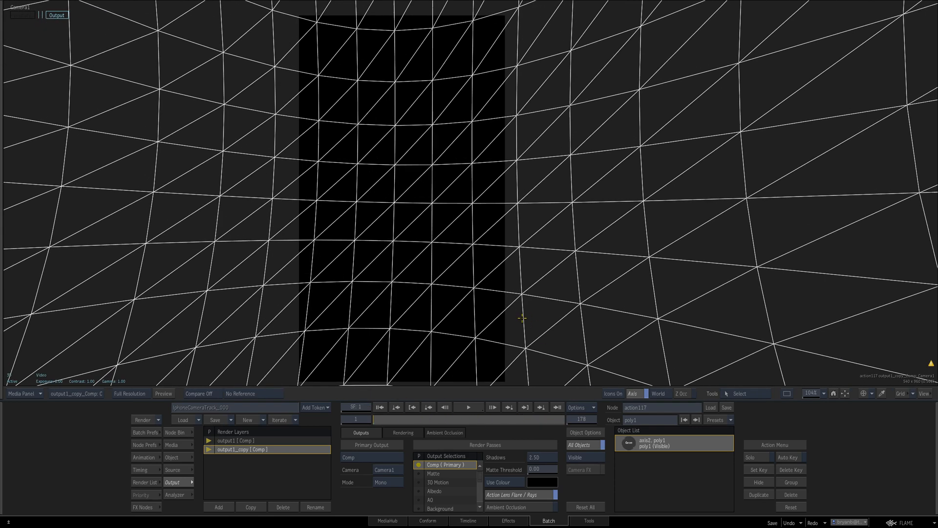
- Connect the poly1 geometry to the diffuse1 texture's axis, place both texture nodes closer beneath it, and check the result view
key(F4)
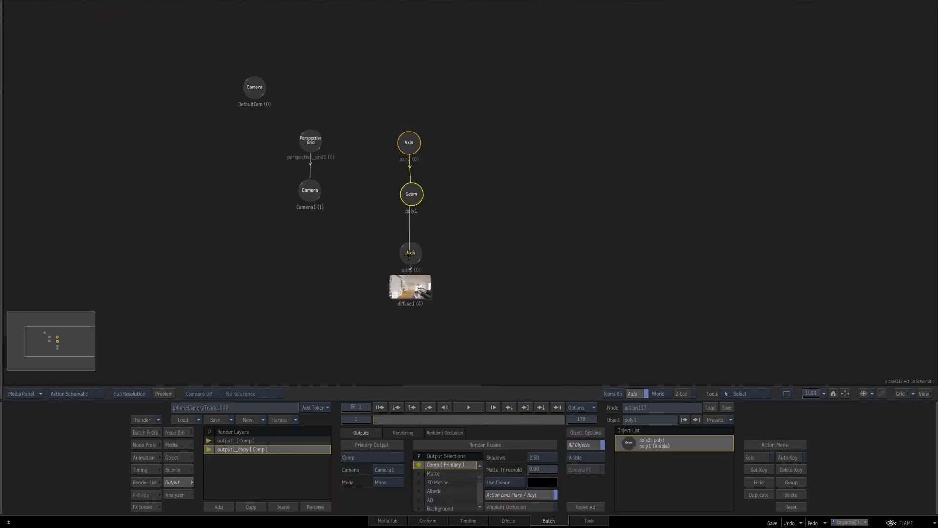
drag(409, 255, 410, 256)
drag(408, 287, 412, 262)
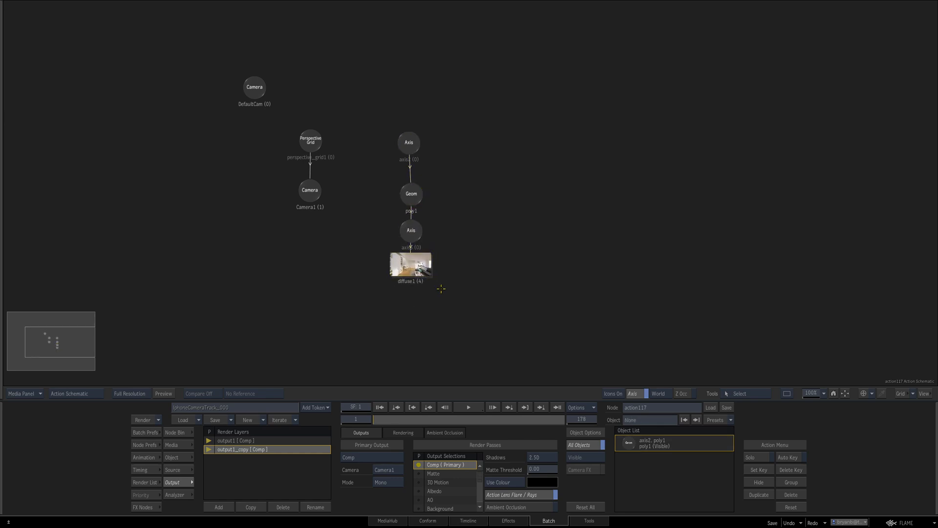
key(F4)
key(Escape)
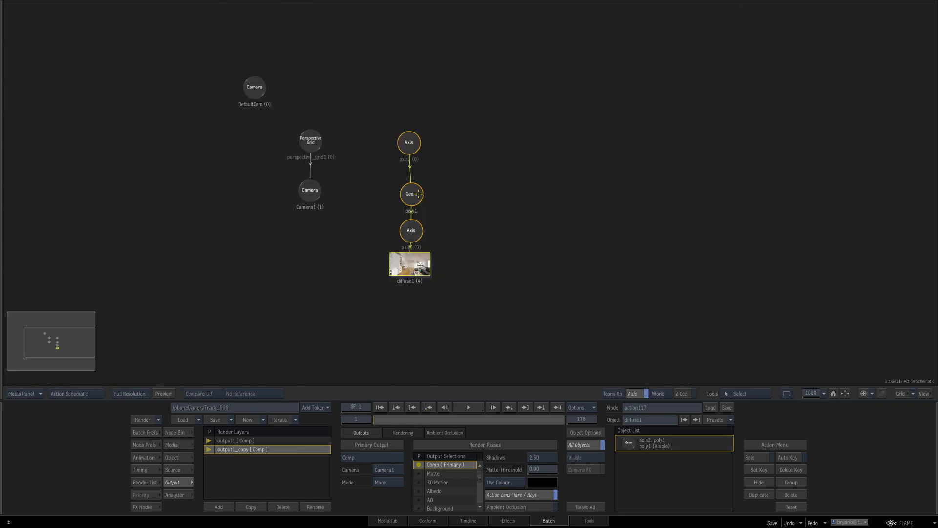
- Set poly1's rendering to Solid and scrub the opening frames through Camera1 to check the textured sphere
double_click(412, 194)
click(720, 456)
click(719, 467)
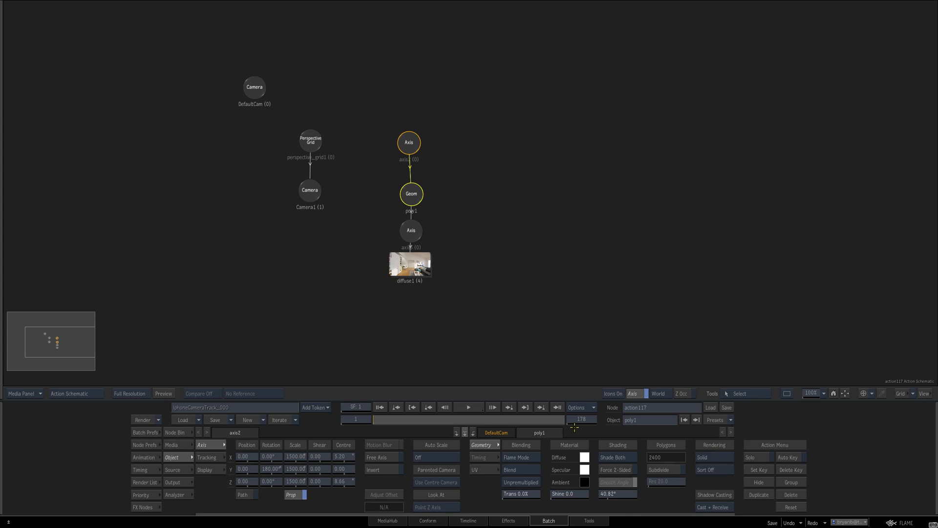
key(F4)
mouse_move(376, 423)
mouse_down()
mouse_move(508, 420)
mouse_move(390, 421)
mouse_up()
- Go to the key_and_comp group in Batch and examine the Lens Distort node on the room image
key(Escape)
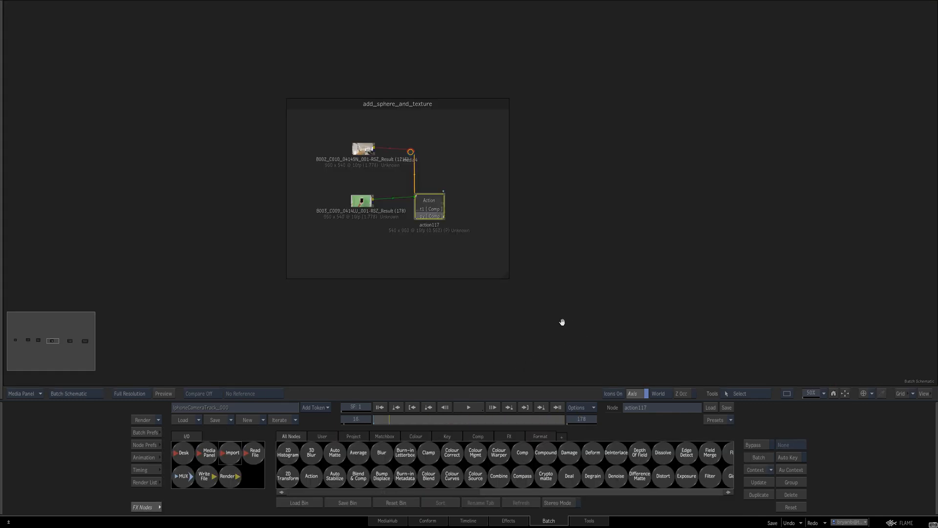
drag(684, 323, 331, 329)
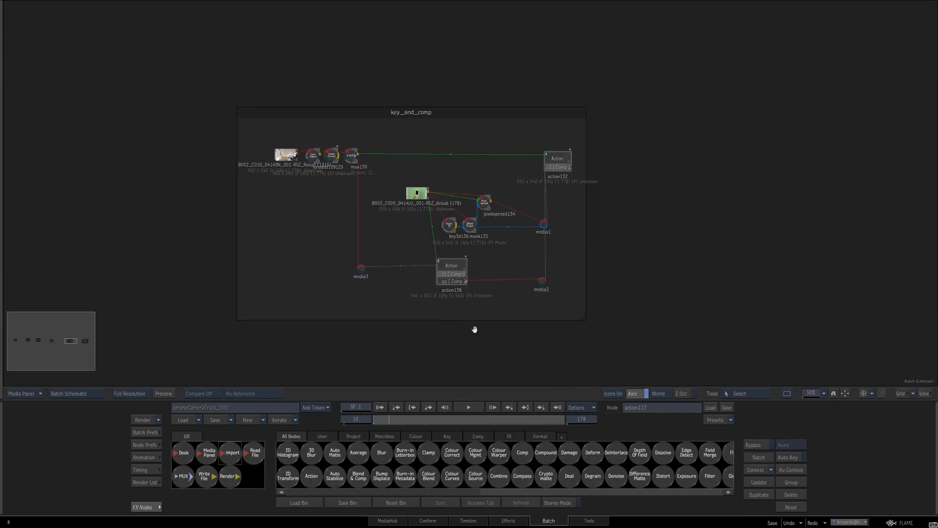
drag(475, 329, 443, 325)
drag(355, 222, 437, 262)
key(ctrl+Up)
drag(335, 226, 386, 189)
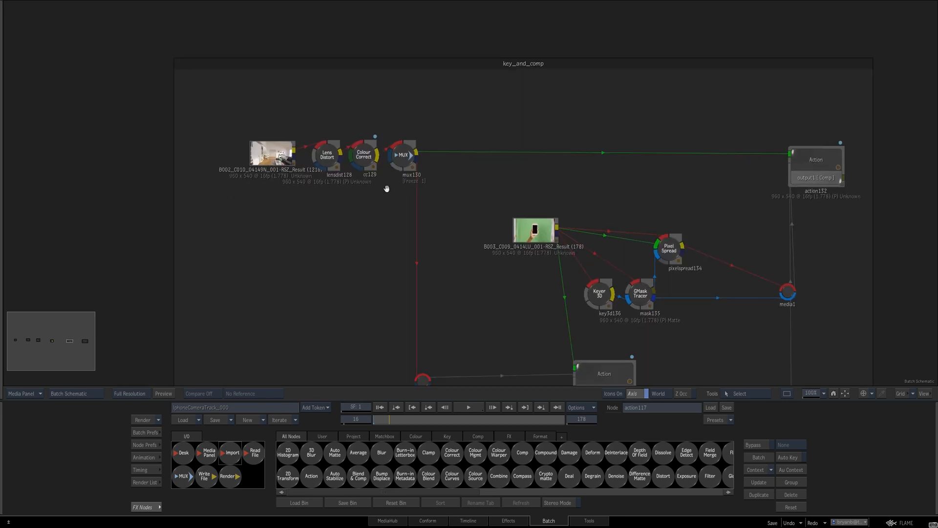
double_click(327, 153)
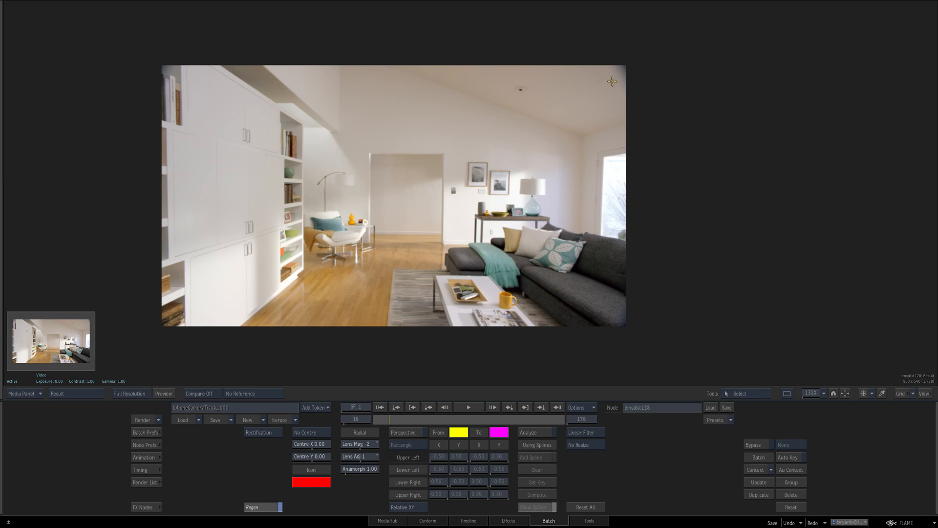
key(Escape)
- Open the action138 node, select its output1_copy render layer, and scrub to review the room seen through the moving camera
drag(489, 288, 343, 178)
click(461, 264)
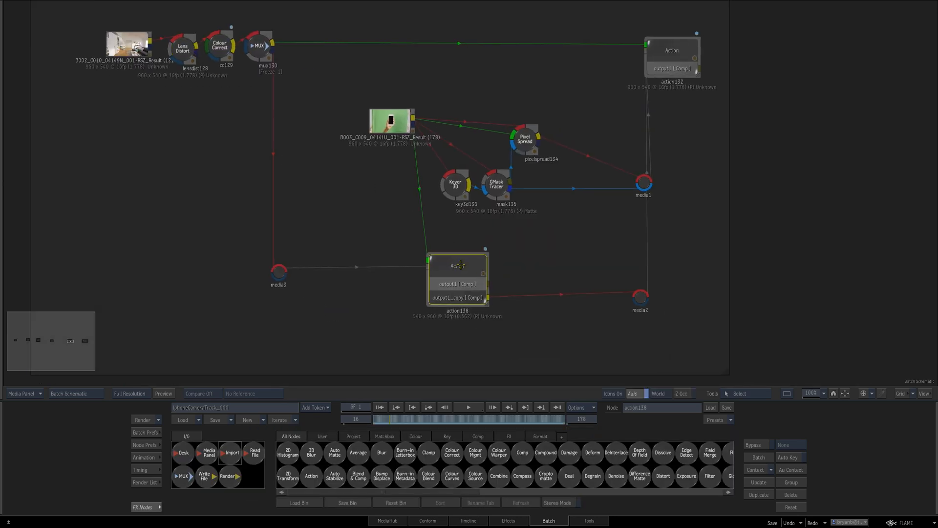
double_click(461, 264)
click(181, 483)
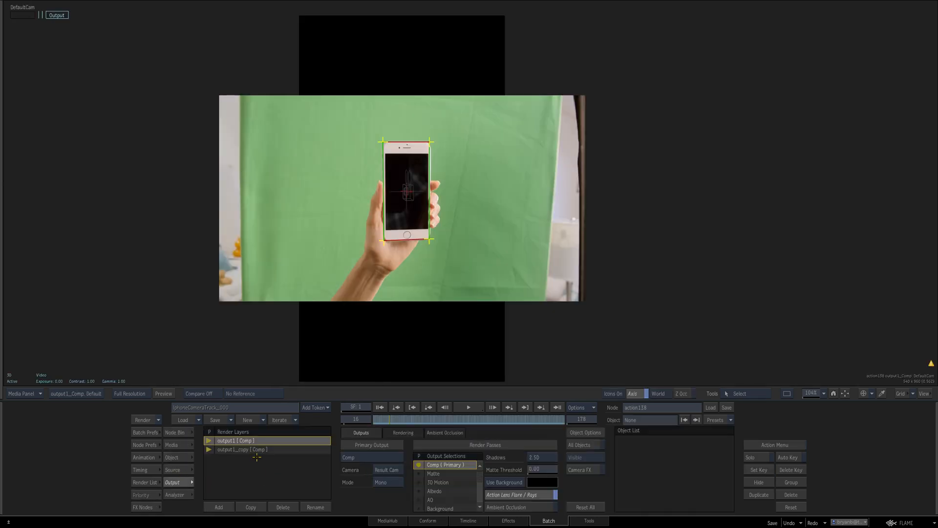
click(242, 449)
drag(385, 419, 493, 414)
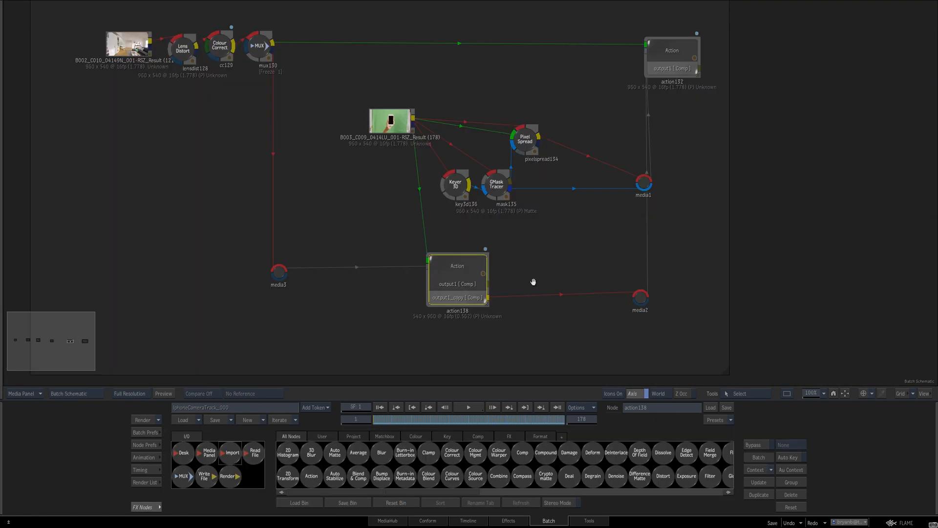
- Insert a MUX node on the link between action138's output1_copy and media2, and view its result
drag(533, 281, 375, 283)
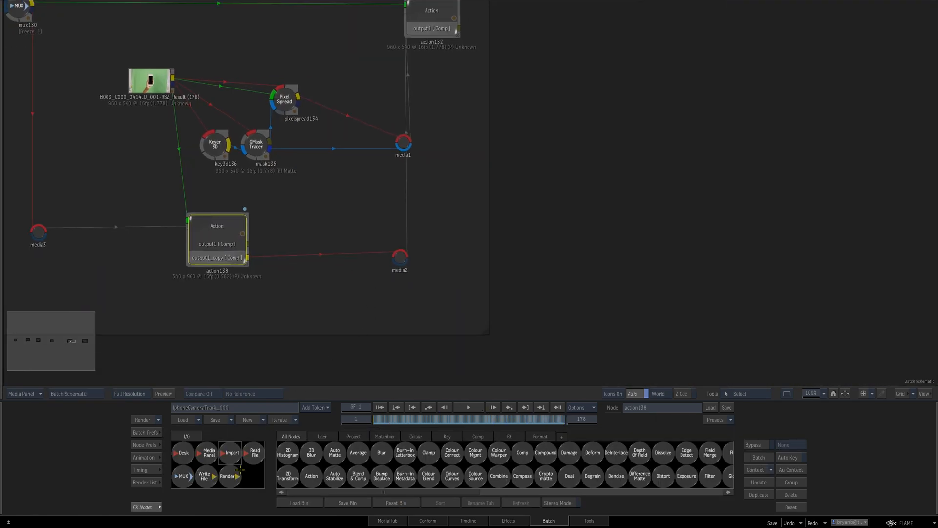
drag(190, 471, 327, 254)
key(F4)
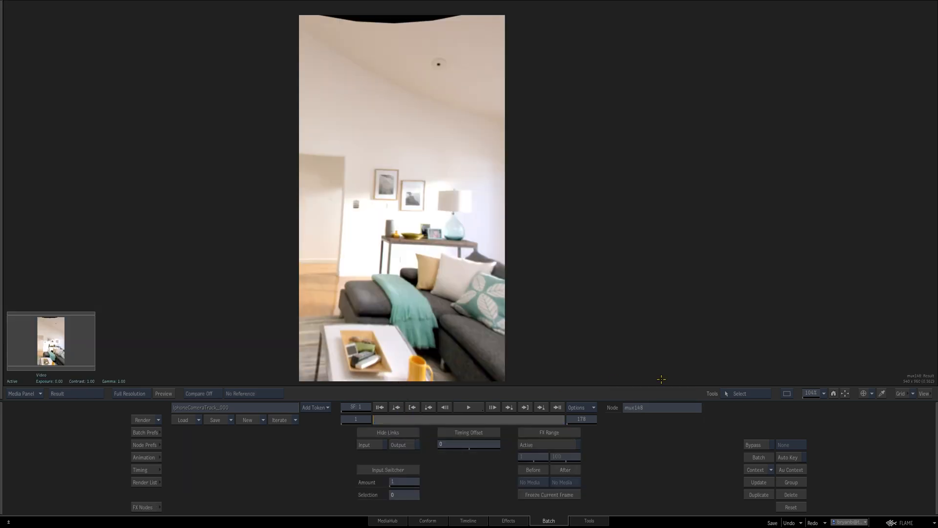
- Scrub the MUX result through to frame 178 and back to examine the room image's framing and edges
drag(513, 294, 464, 301)
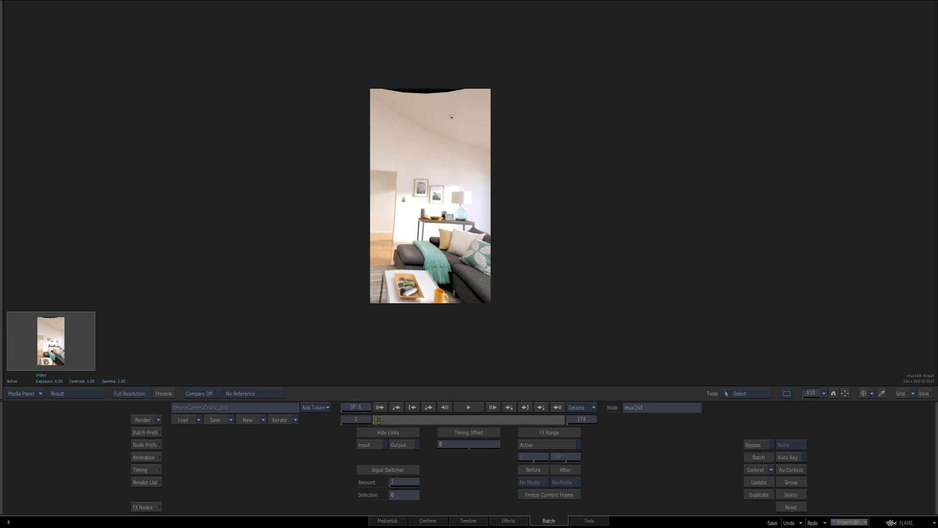
click(524, 420)
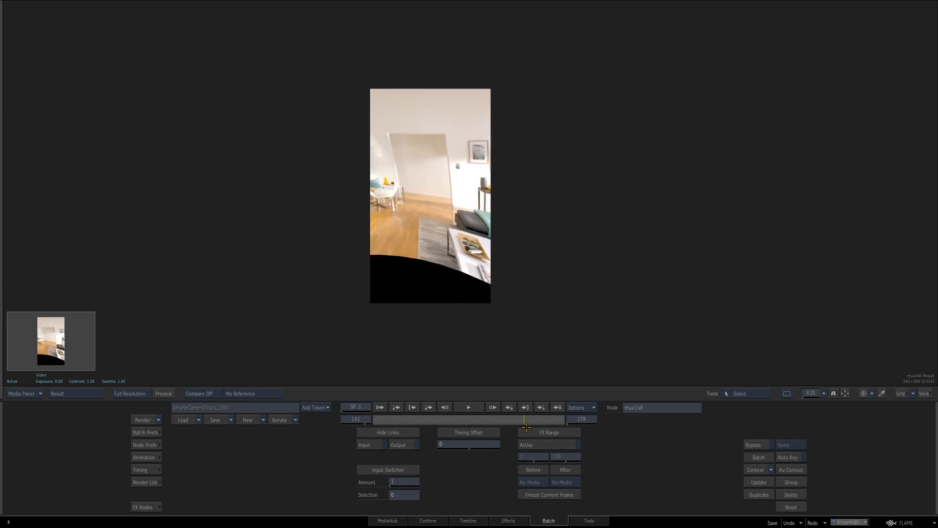
drag(526, 427, 564, 414)
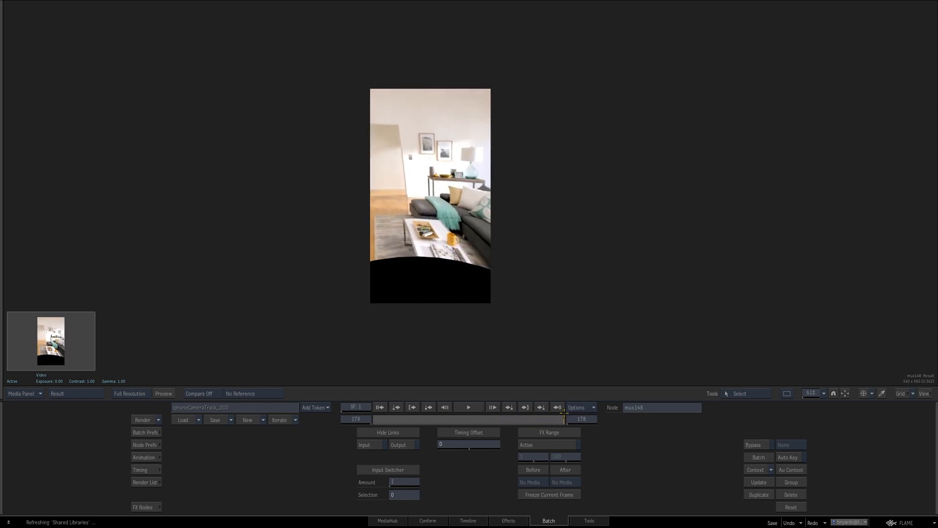
drag(471, 420, 427, 420)
- Open the action132 node, examine how its schematic composites the phone and room images, and return to Batch
key(Escape)
drag(505, 174, 500, 333)
click(431, 191)
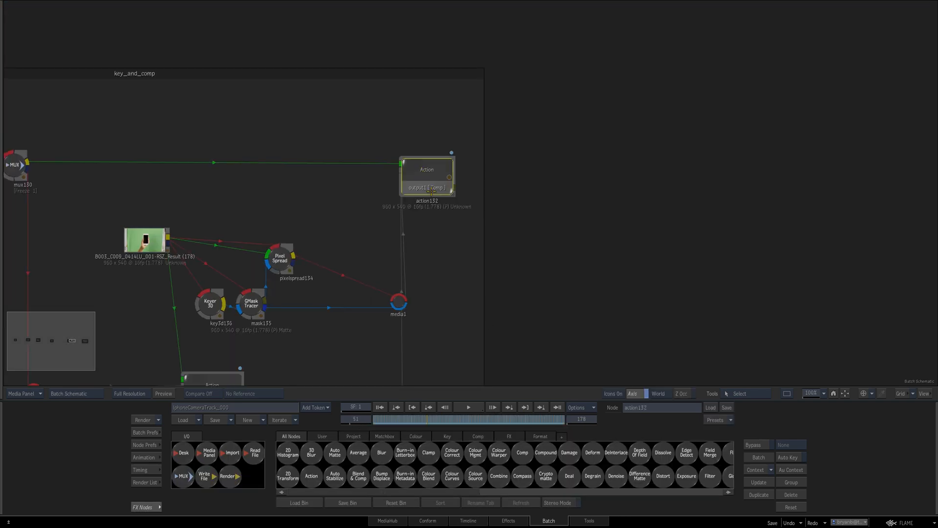
double_click(431, 191)
key(Escape)
key(grave)
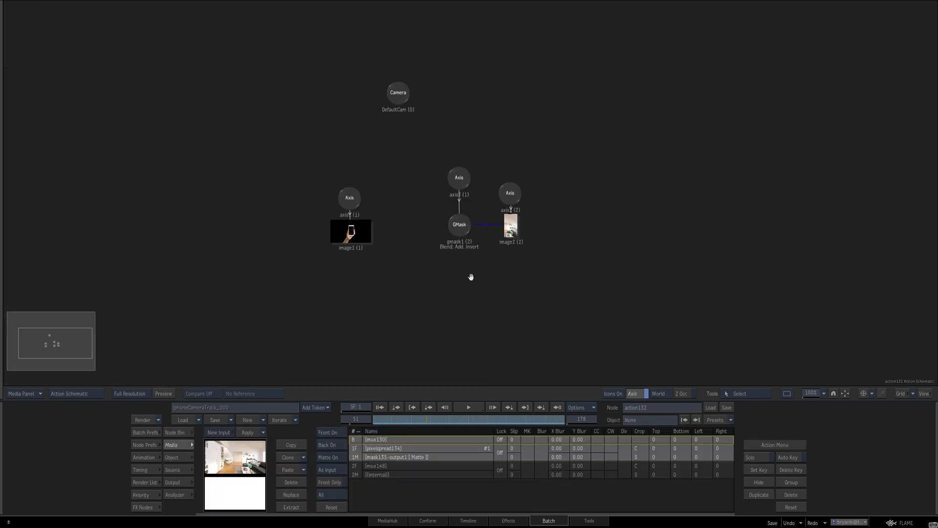
drag(470, 277, 597, 165)
key(Escape)
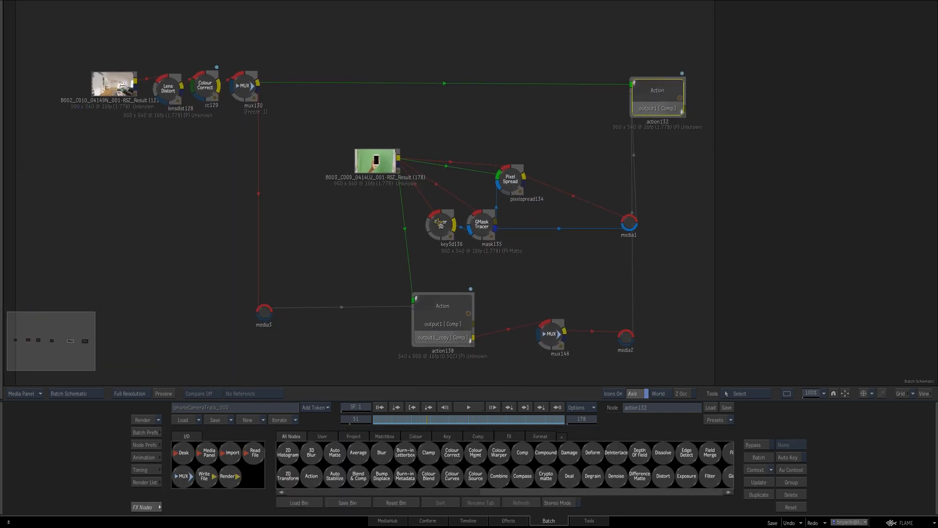
- Inspect the key3d136 keyer and the pixelspread134 result for the phone shot, returning to the Batch schematic
double_click(437, 226)
key(Escape)
double_click(510, 181)
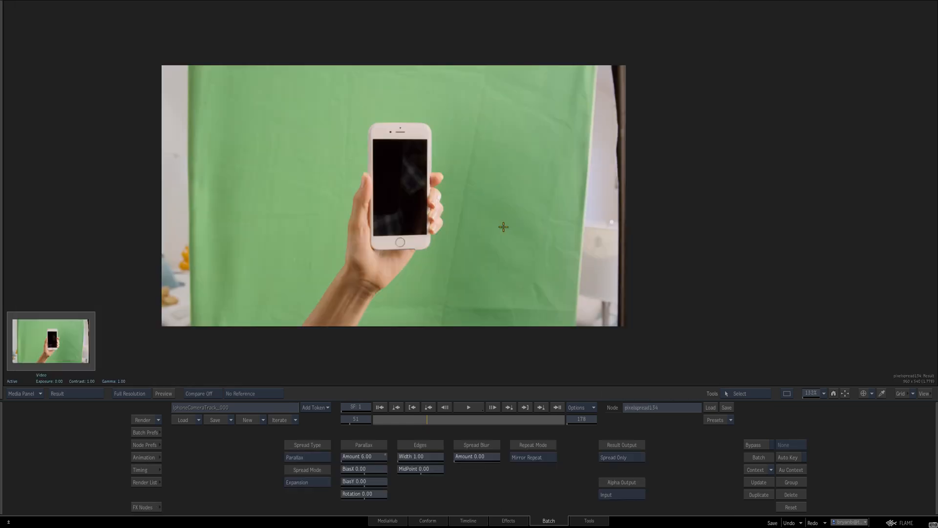
key(F4)
key(Escape)
drag(592, 257, 353, 303)
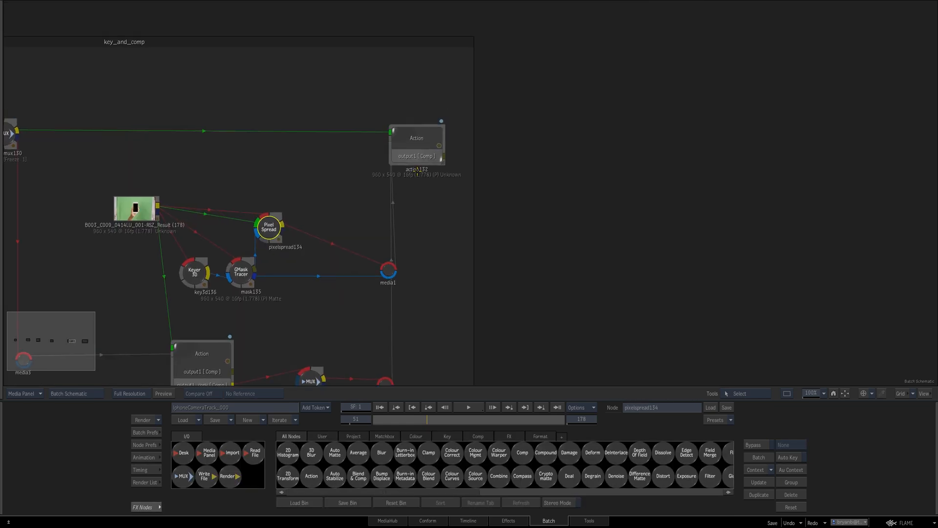
- Open the action132 node, view its output1 composite, and scrub to frame 102 to check the room image inside the phone
double_click(419, 146)
key(F4)
drag(283, 225, 279, 229)
drag(440, 225, 440, 228)
key(F4)
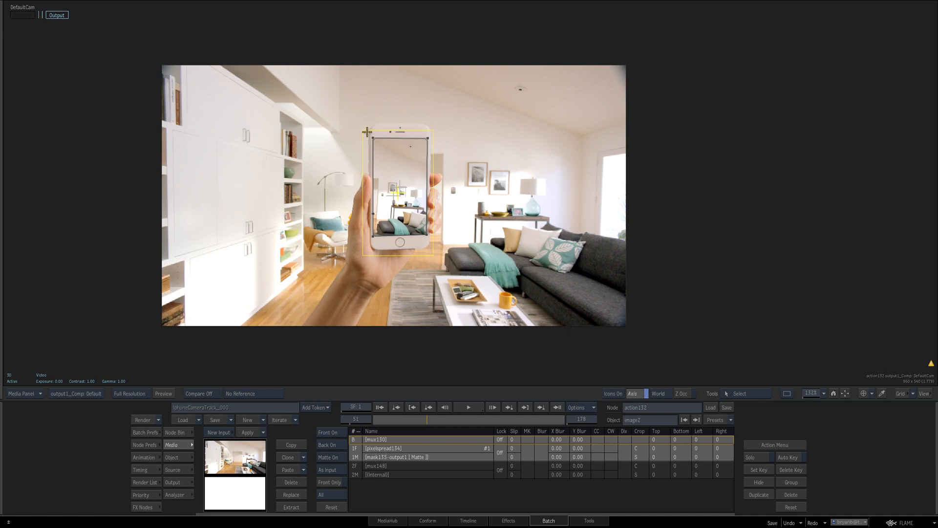
drag(424, 417, 481, 418)
key(Escape)
- View the result of the mux147 node after action99 in the neighbouring setup and scrub to frame 80
drag(680, 313, 422, 298)
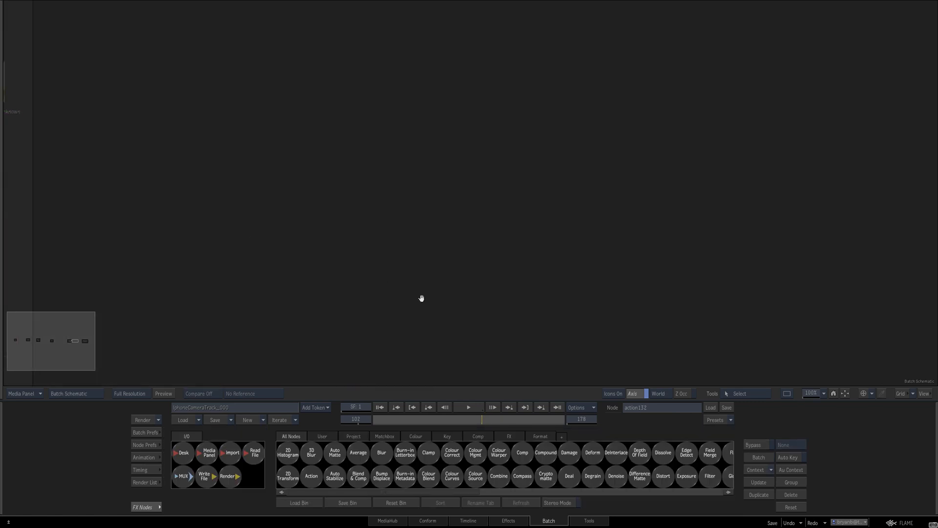
drag(782, 322, 400, 341)
click(422, 116)
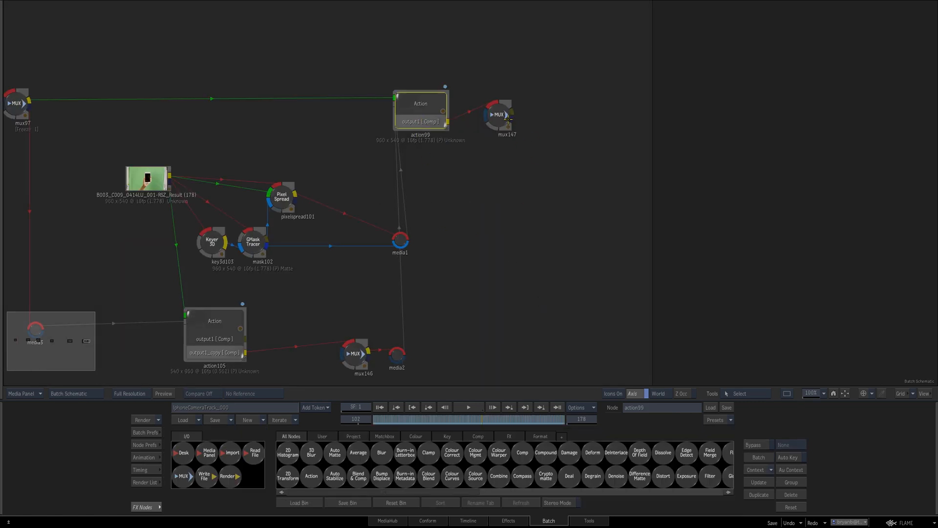
click(498, 114)
key(F4)
drag(413, 417, 458, 417)
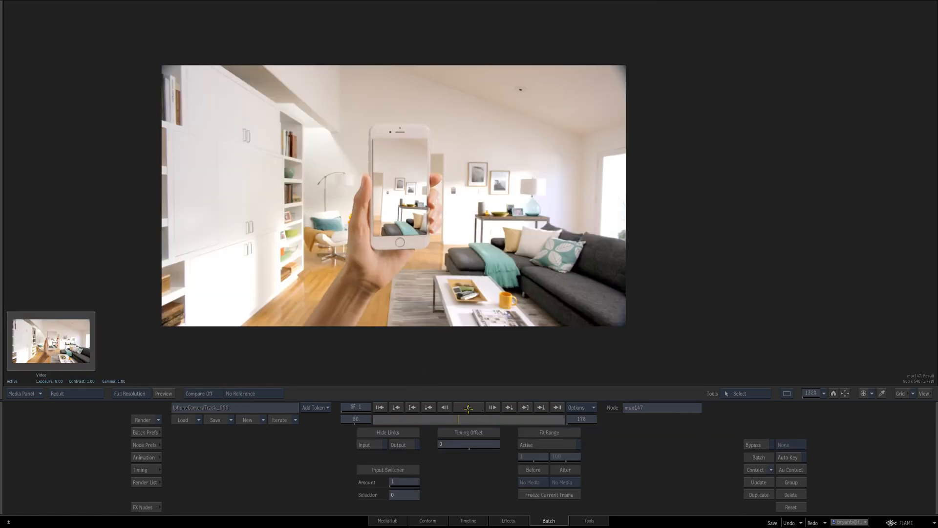
- Play back the mux147 composite, scrub to frame 89 to review the phone's view, and return to the Batch schematic
click(468, 406)
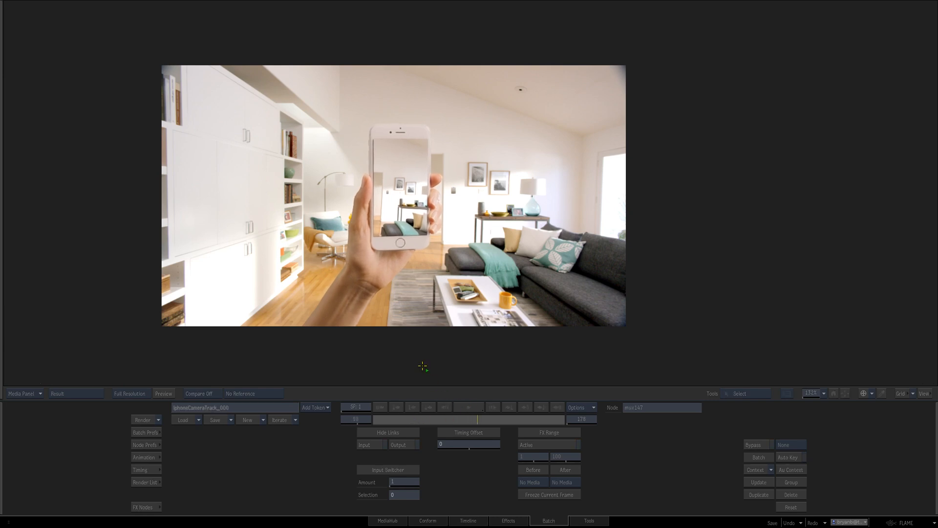
click(468, 406)
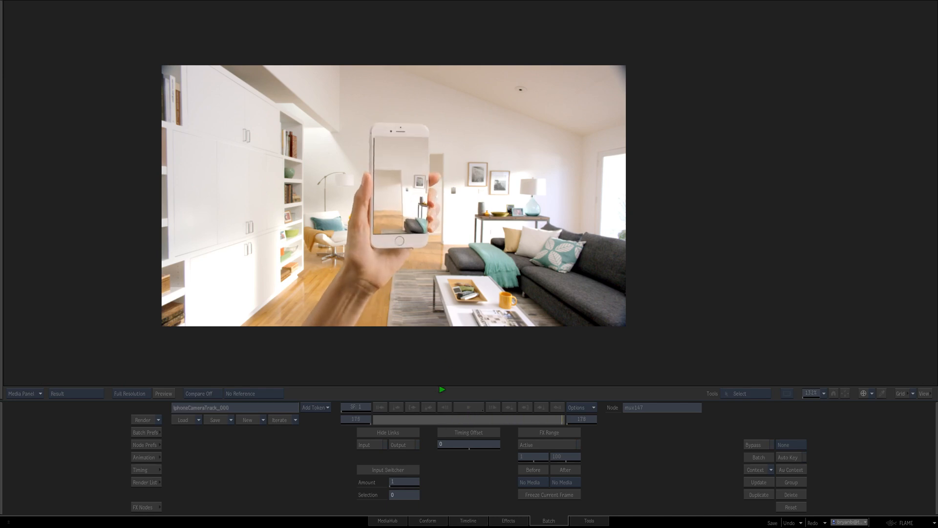
mouse_move(459, 420)
mouse_down()
mouse_move(425, 416)
mouse_move(464, 419)
mouse_up()
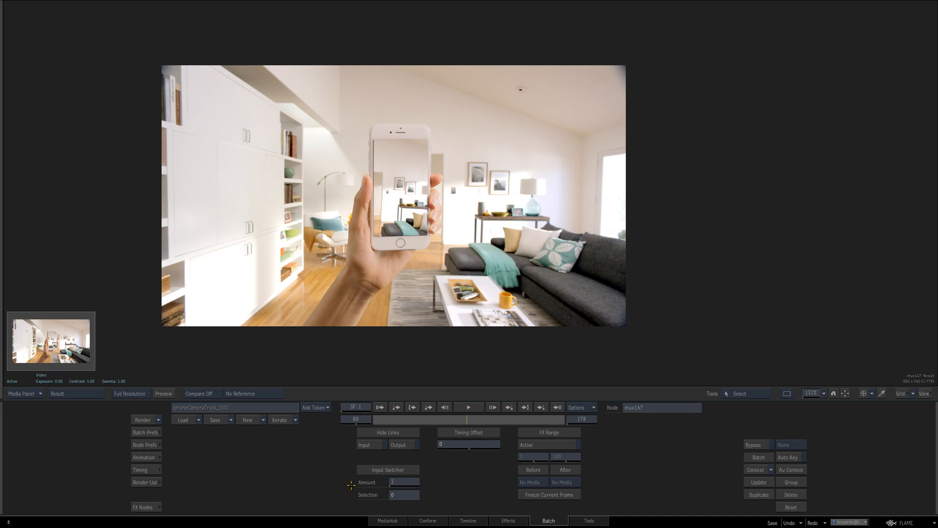
key(Escape)
drag(534, 255, 454, 222)
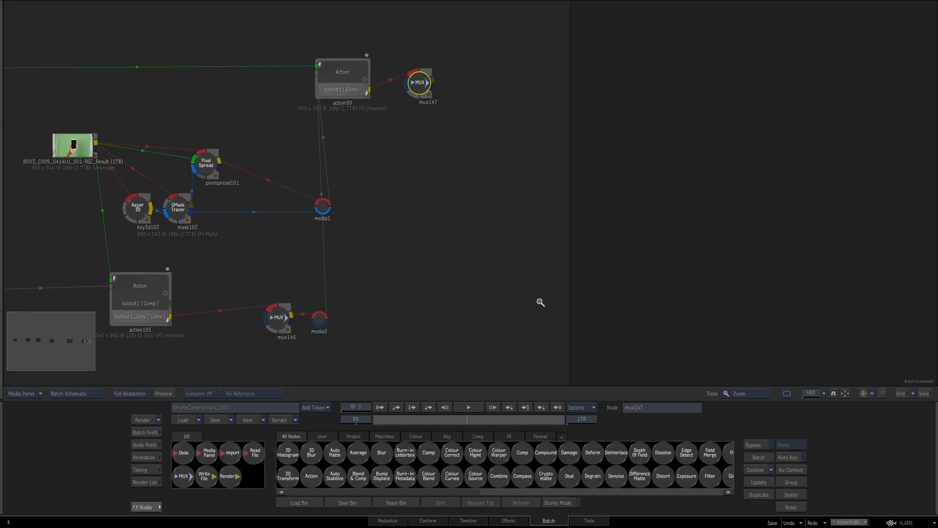